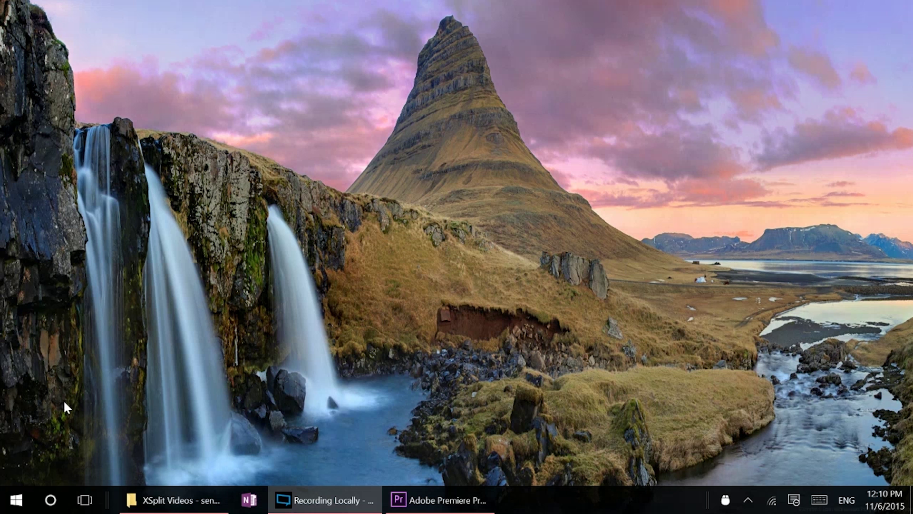
# - Launch Calendar from the Start menu's live tile and scroll through the schedule
pyautogui.click(19, 497)
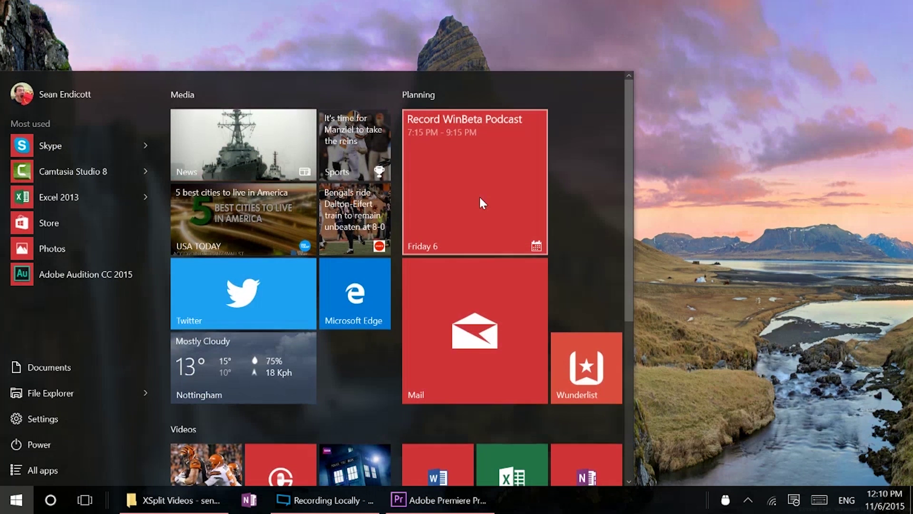
pyautogui.click(481, 202)
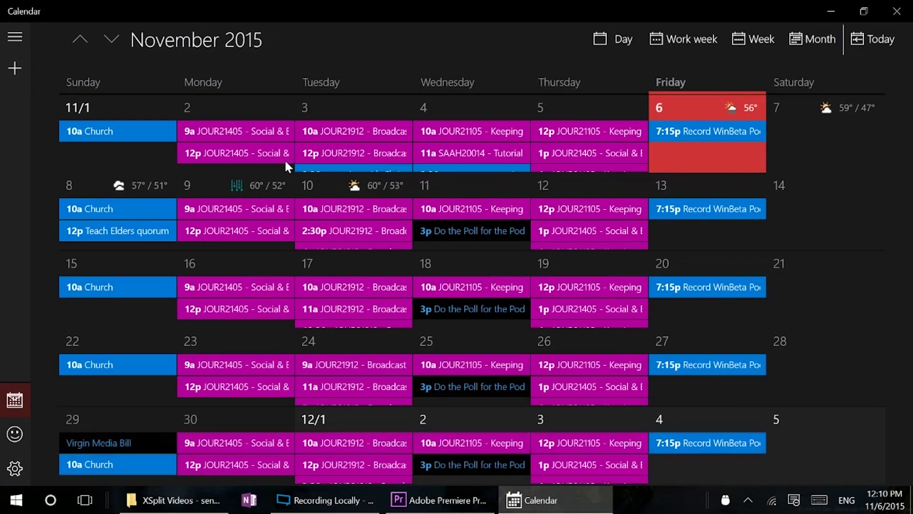
pyautogui.scroll(-3, 300, 259)
pyautogui.scroll(5, 304, 272)
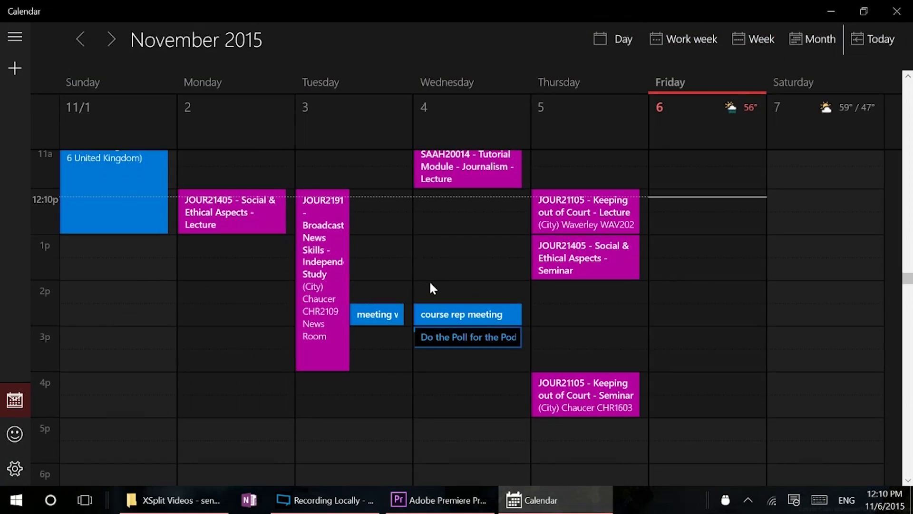
pyautogui.scroll(-3, 167, 271)
pyautogui.scroll(5, 167, 271)
pyautogui.scroll(5, 165, 264)
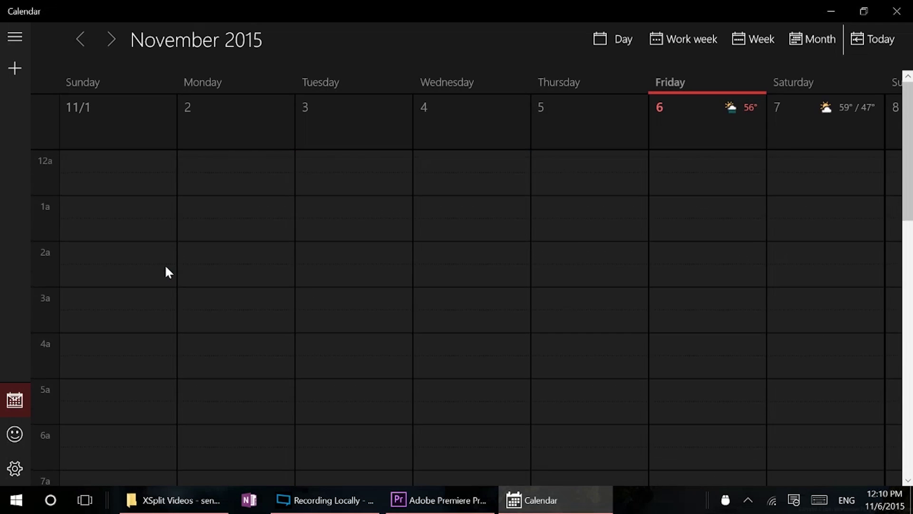
pyautogui.scroll(-6, 167, 267)
pyautogui.scroll(1, 169, 272)
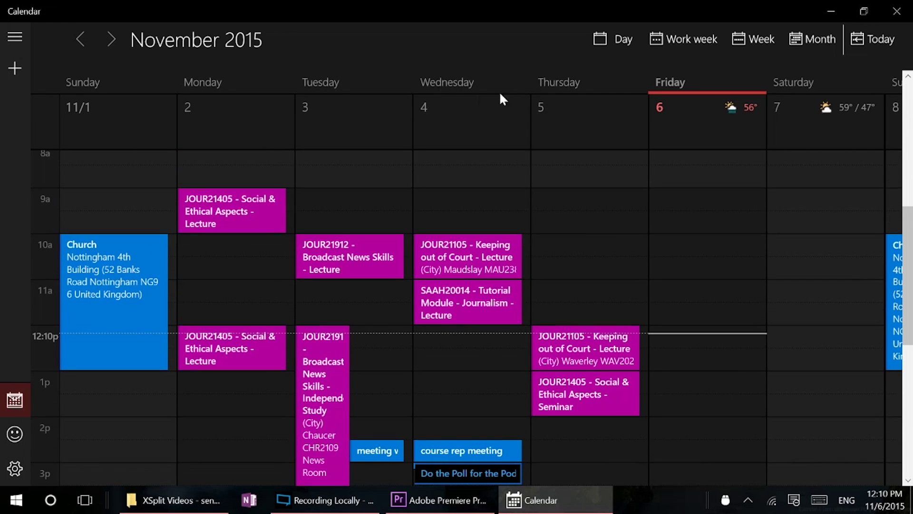
# - Try the Day, 3 day, Work week, Week and Month views in turn
pyautogui.click(611, 36)
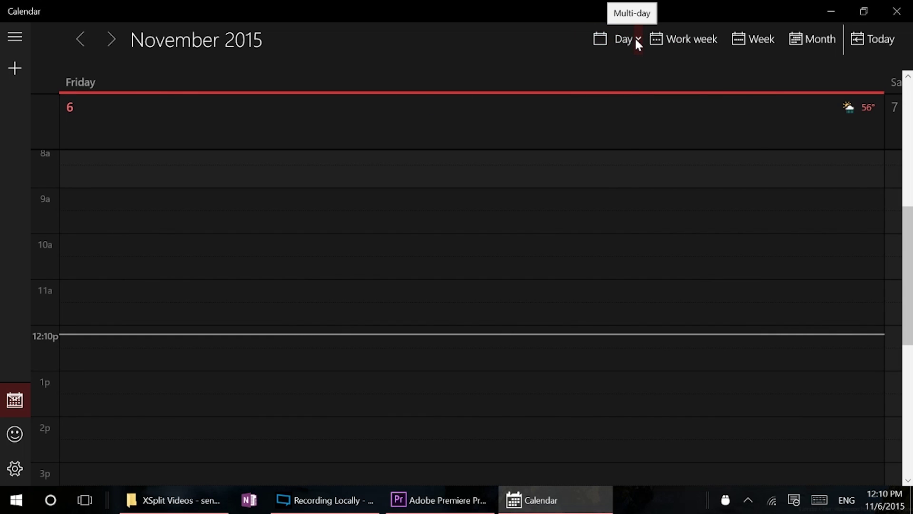
pyautogui.click(635, 39)
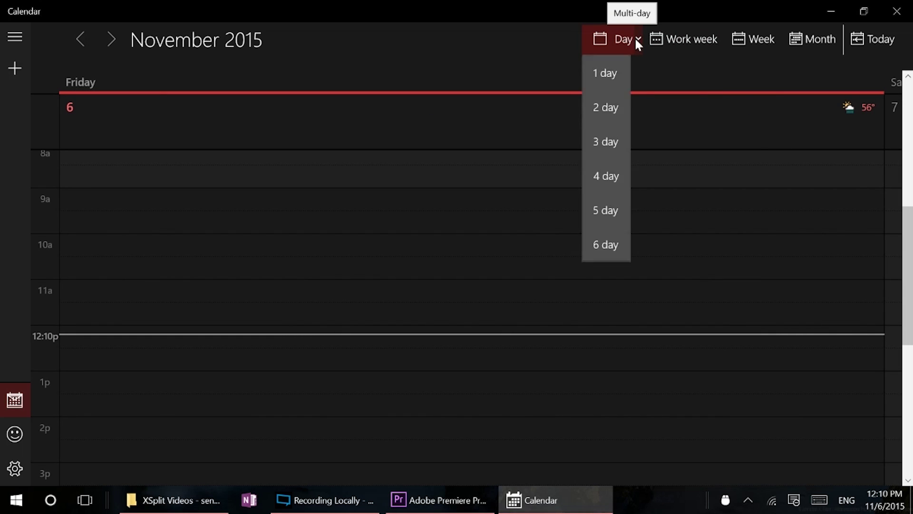
pyautogui.click(608, 142)
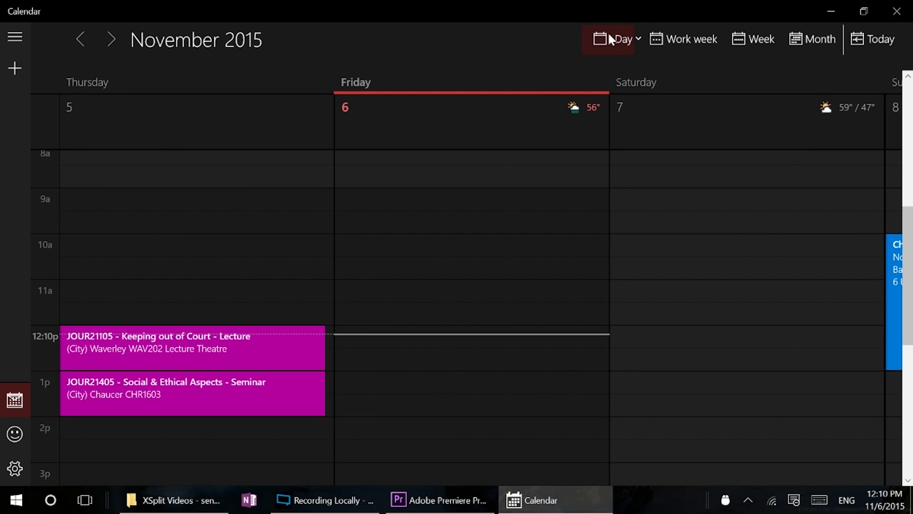
pyautogui.click(689, 38)
pyautogui.click(740, 38)
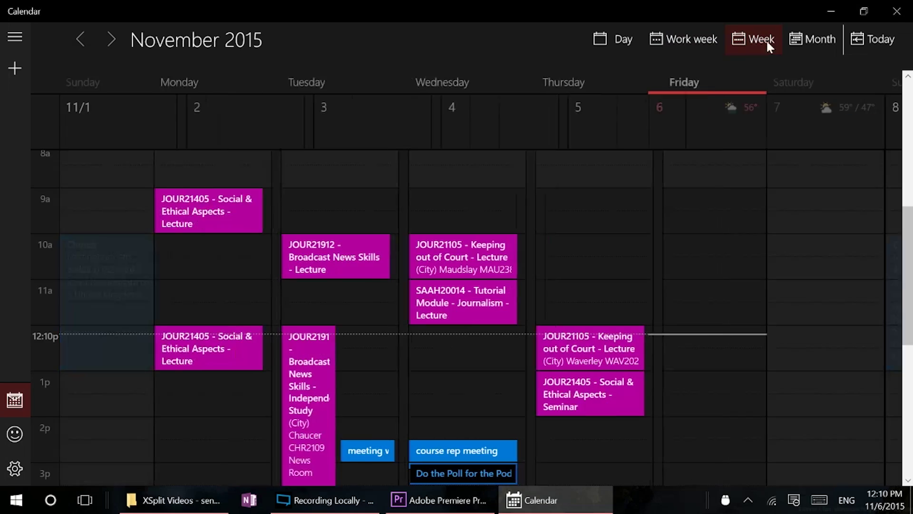
pyautogui.click(812, 42)
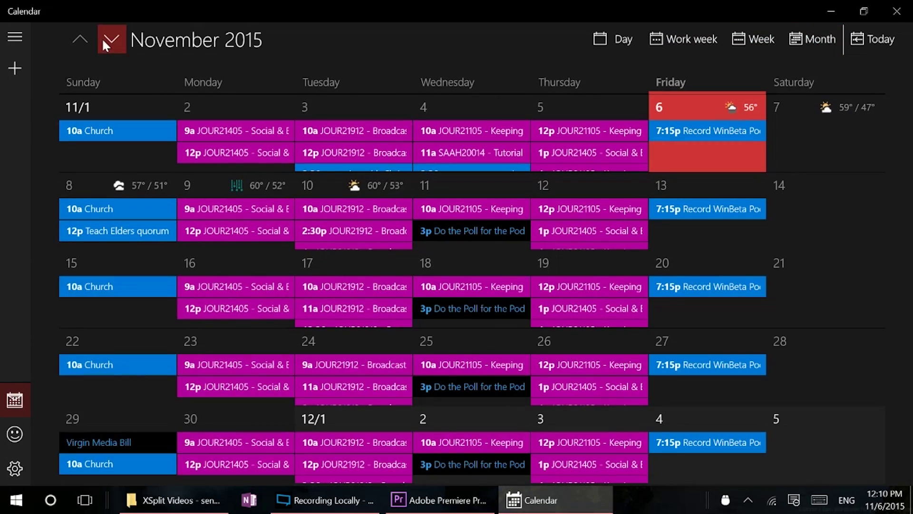
# - Move the month grid to December 2015, then start and discard a December 15 event
pyautogui.click(105, 41)
pyautogui.click(105, 42)
pyautogui.click(81, 39)
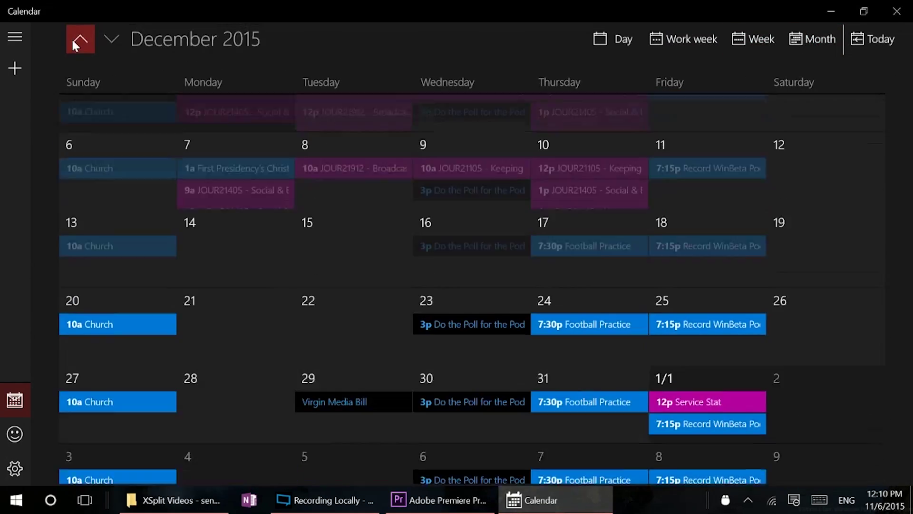
pyautogui.click(344, 273)
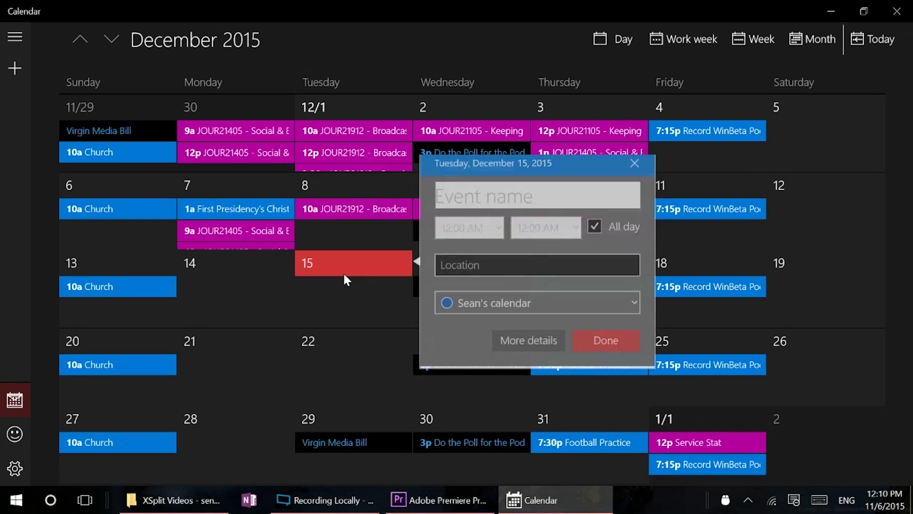
pyautogui.click(629, 170)
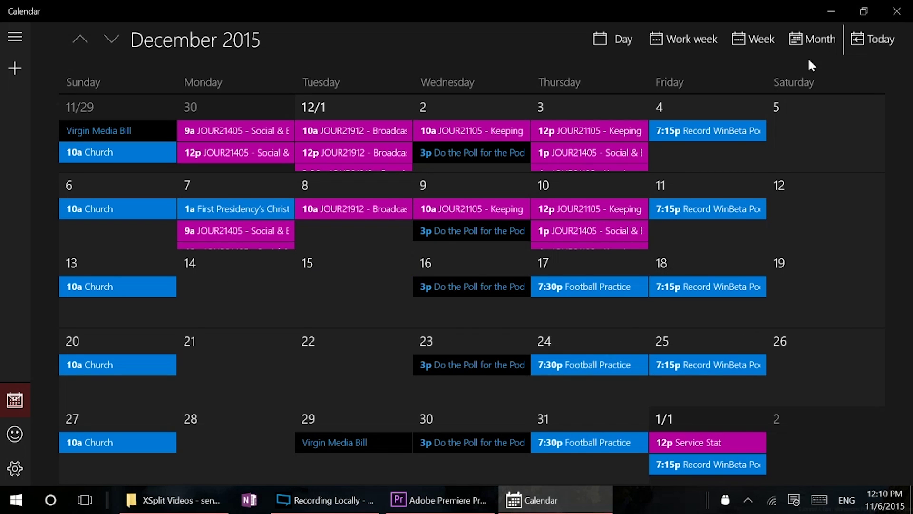
# - Jump back to today, November 6, and show the November 1–7 week
pyautogui.click(888, 40)
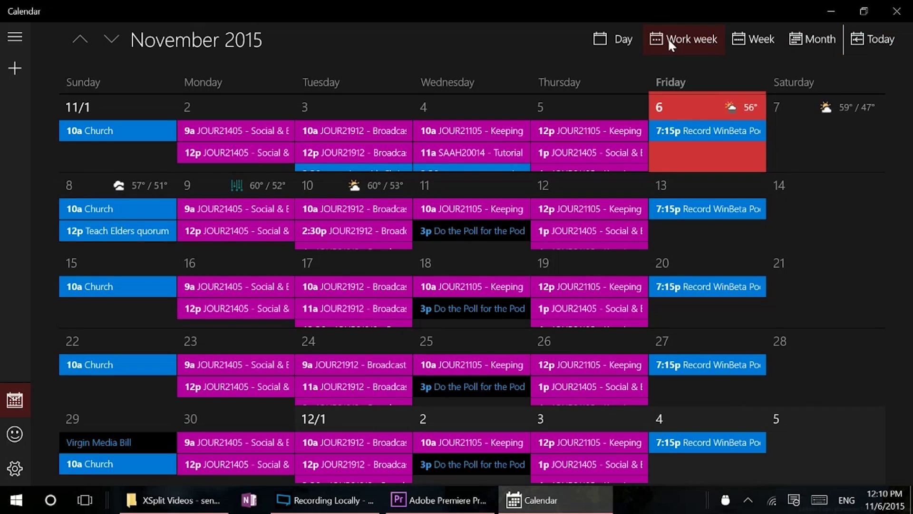
pyautogui.click(758, 38)
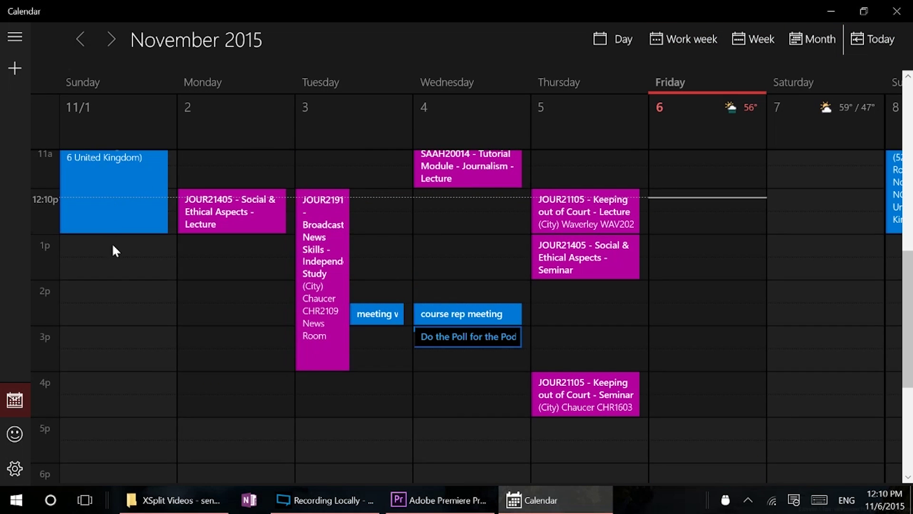
pyautogui.scroll(4, 128, 273)
pyautogui.scroll(-4, 129, 340)
pyautogui.scroll(3, 143, 337)
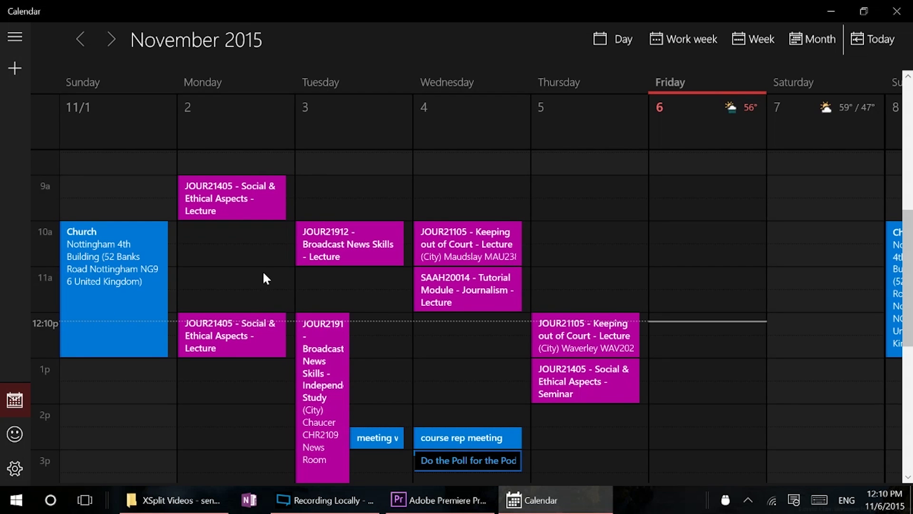
# - Open the side pane and expand the Winbeta account's calendar list
pyautogui.click(4, 37)
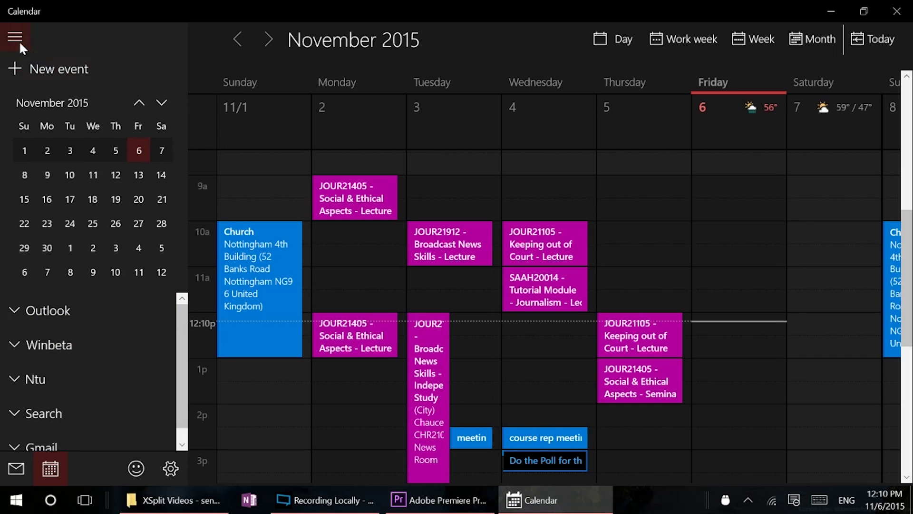
pyautogui.scroll(-1, 45, 376)
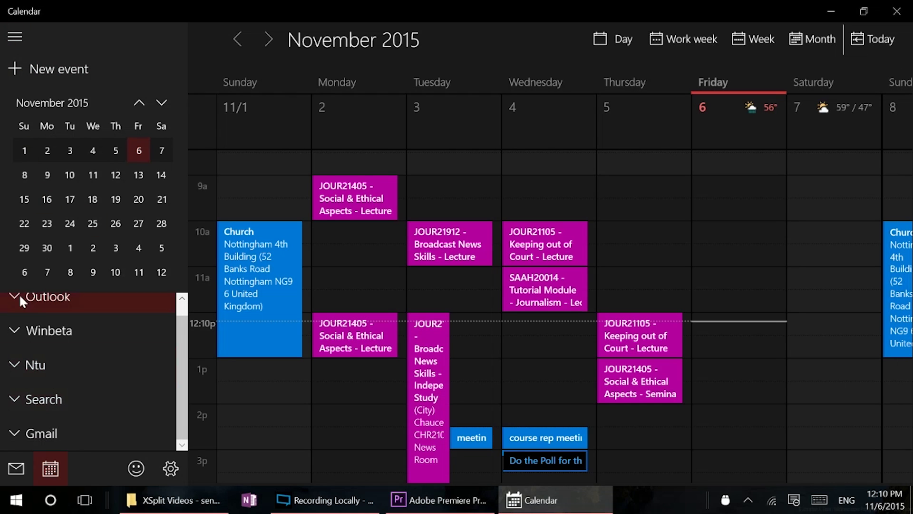
pyautogui.click(5, 332)
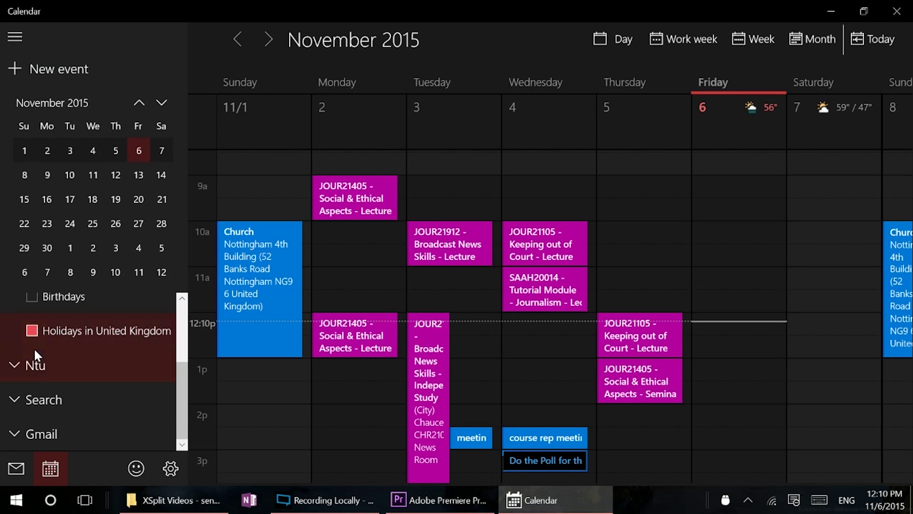
pyautogui.scroll(2, 32, 349)
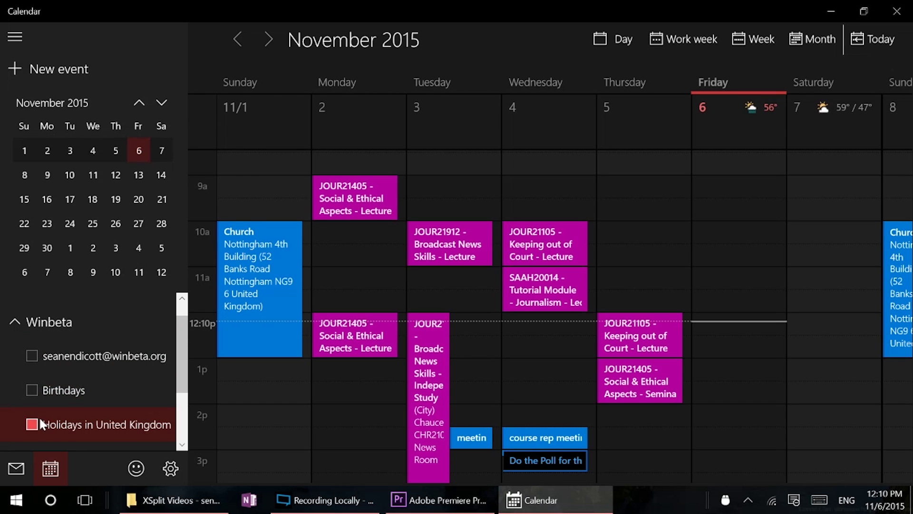
# - Show Holidays in United Kingdom, hide it again, and collapse Winbeta
pyautogui.click(41, 423)
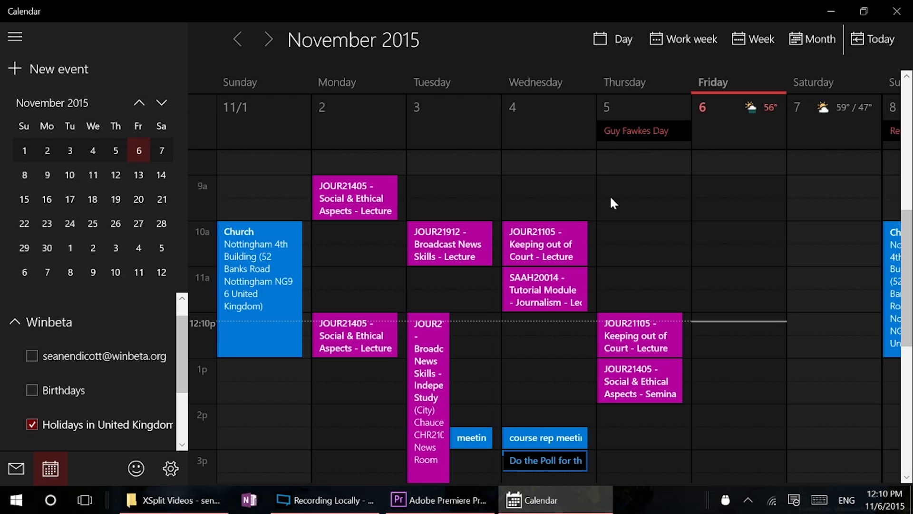
pyautogui.click(30, 424)
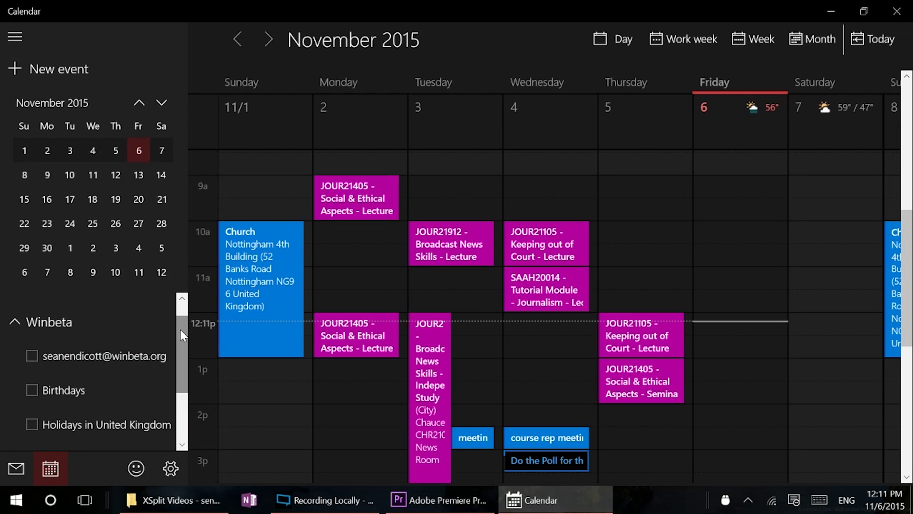
pyautogui.moveTo(181, 329)
pyautogui.mouseDown()
pyautogui.moveTo(197, 359)
pyautogui.moveTo(194, 315)
pyautogui.moveTo(180, 358)
pyautogui.moveTo(181, 328)
pyautogui.mouseUp()
pyautogui.click(17, 315)
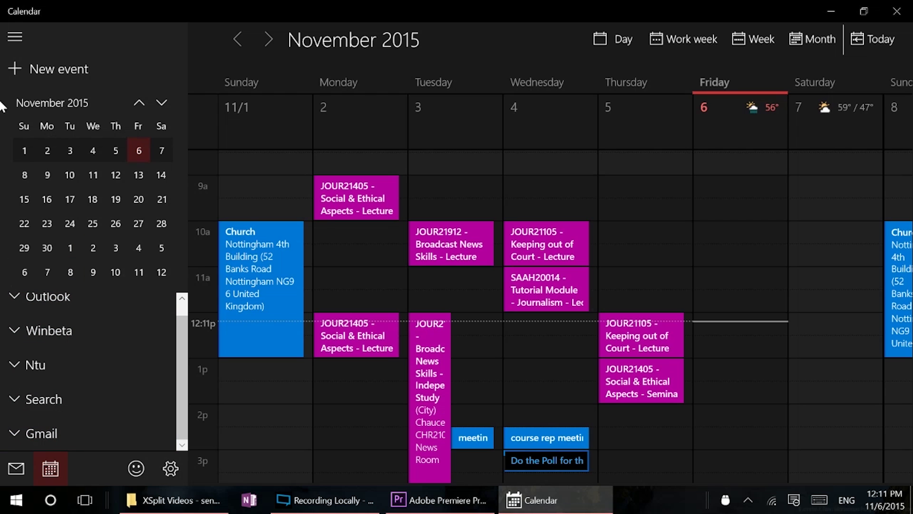
pyautogui.click(14, 38)
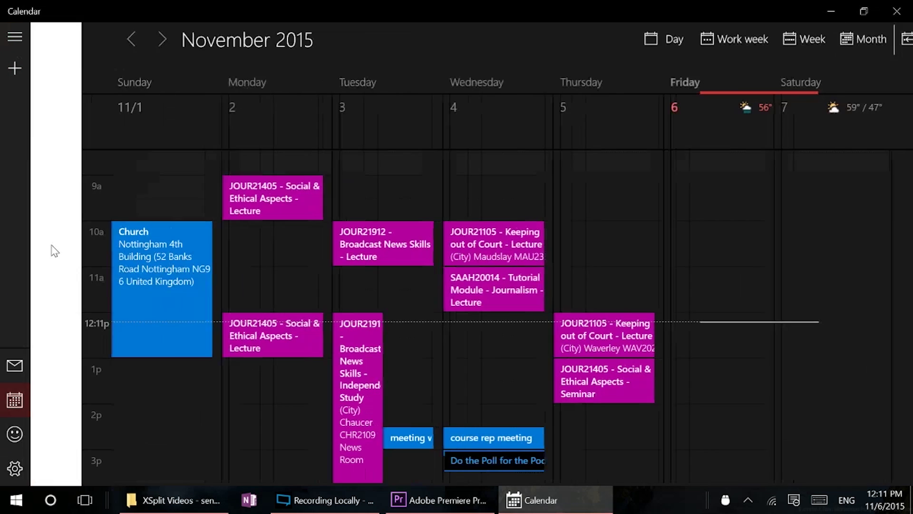
pyautogui.click(15, 469)
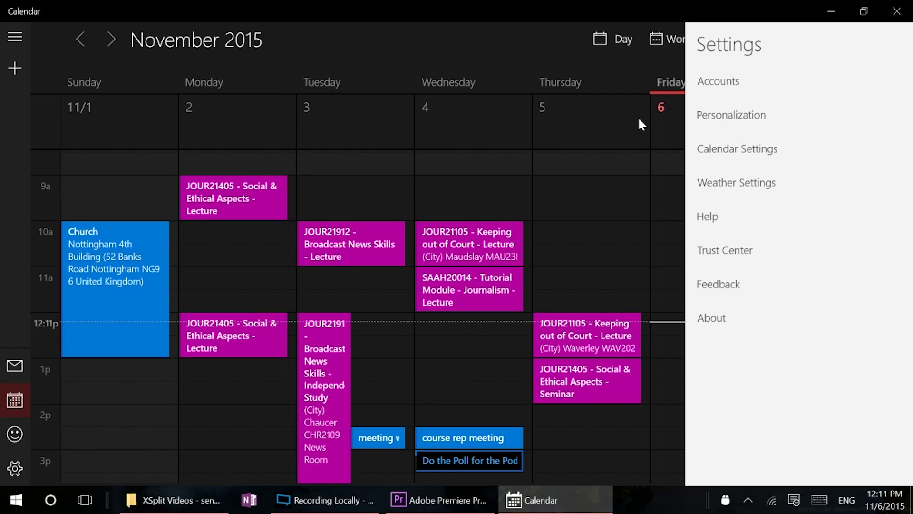
pyautogui.click(721, 82)
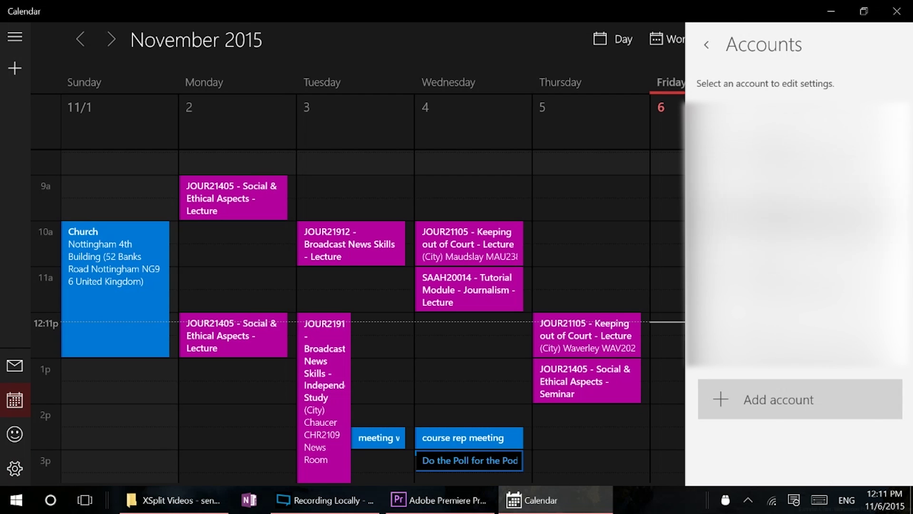
pyautogui.click(775, 413)
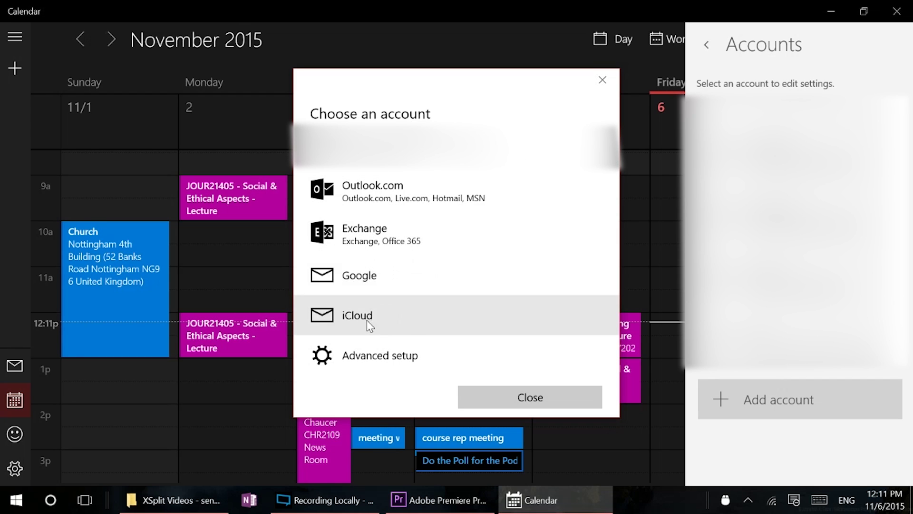
pyautogui.click(362, 348)
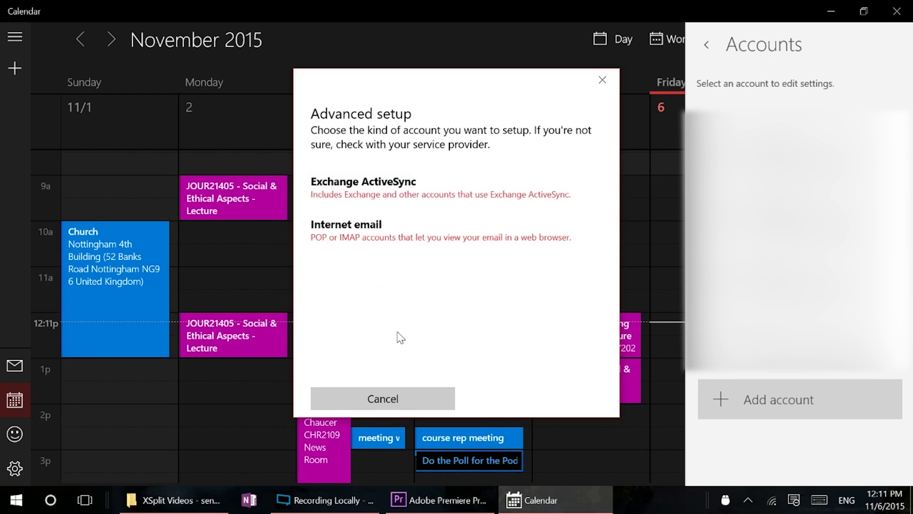
pyautogui.click(435, 406)
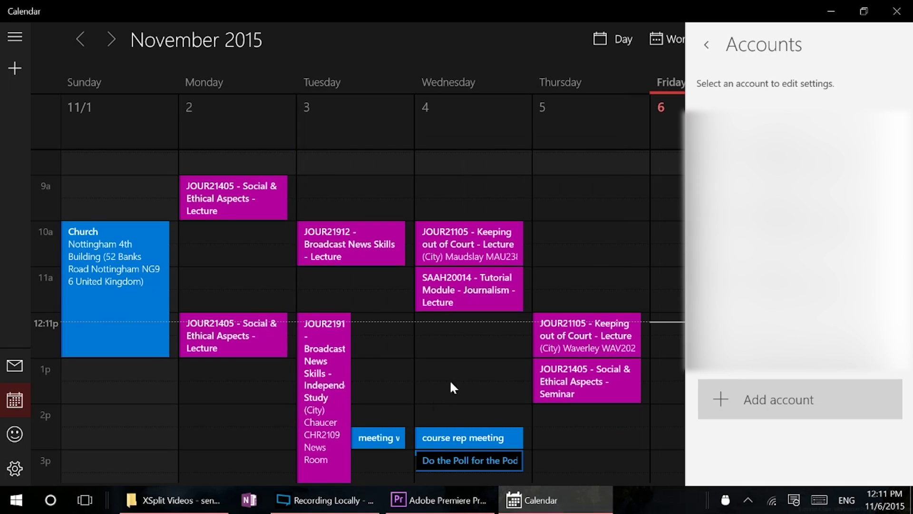
pyautogui.click(703, 46)
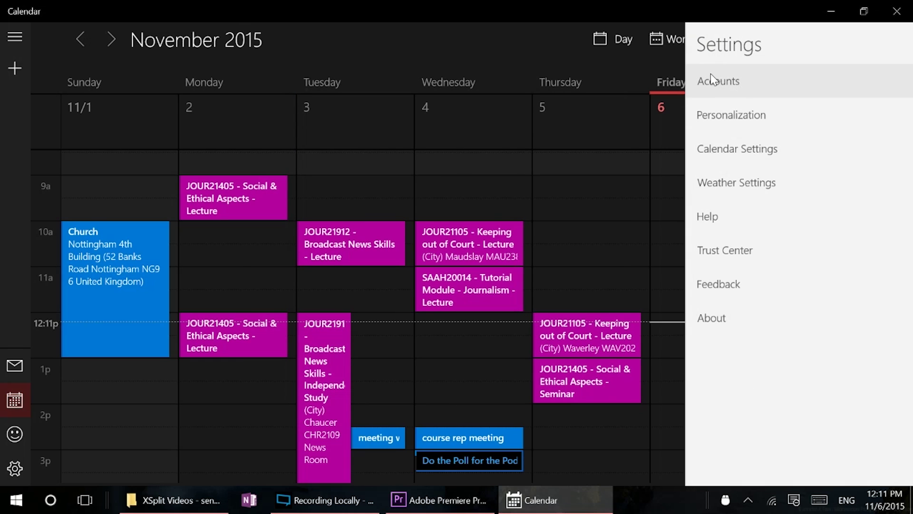
# - In Personalization, try blue and teal accents, then choose Light theme with the Windows accent color
pyautogui.click(742, 143)
pyautogui.click(697, 42)
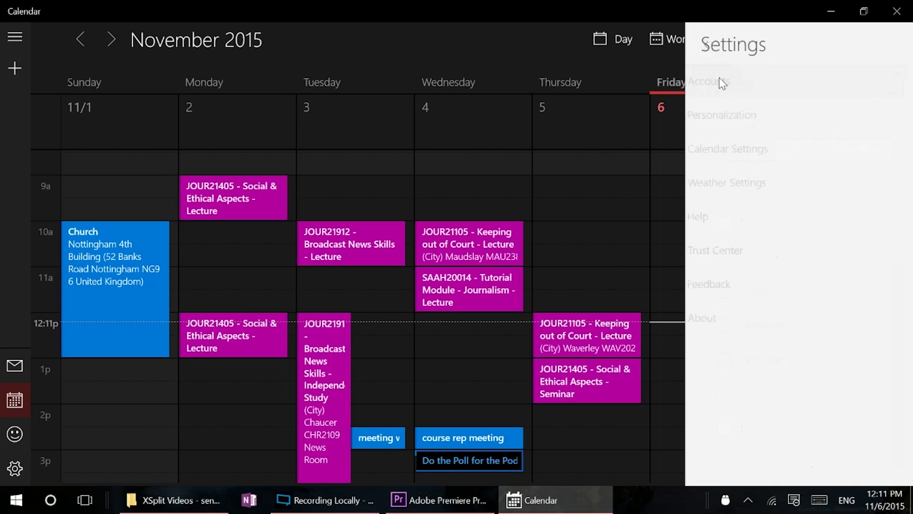
pyautogui.click(722, 116)
pyautogui.click(711, 102)
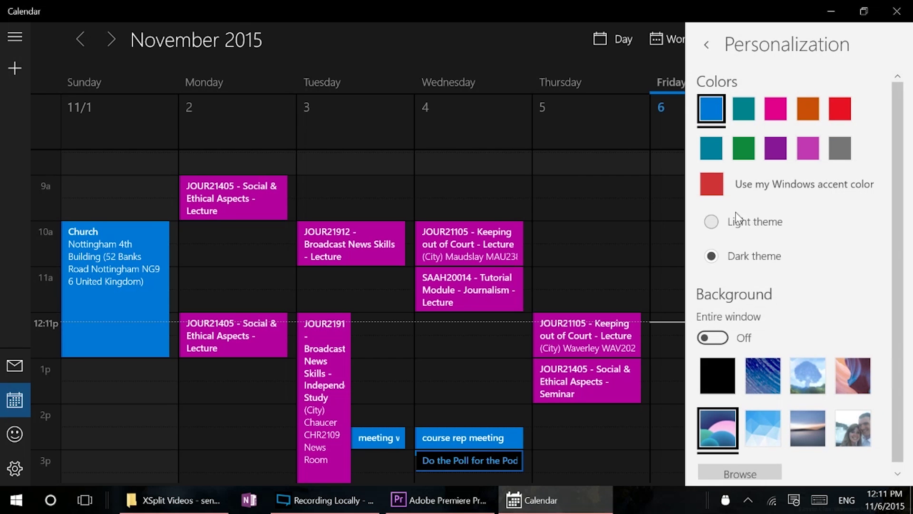
pyautogui.click(711, 223)
pyautogui.click(709, 255)
pyautogui.click(706, 226)
pyautogui.click(750, 120)
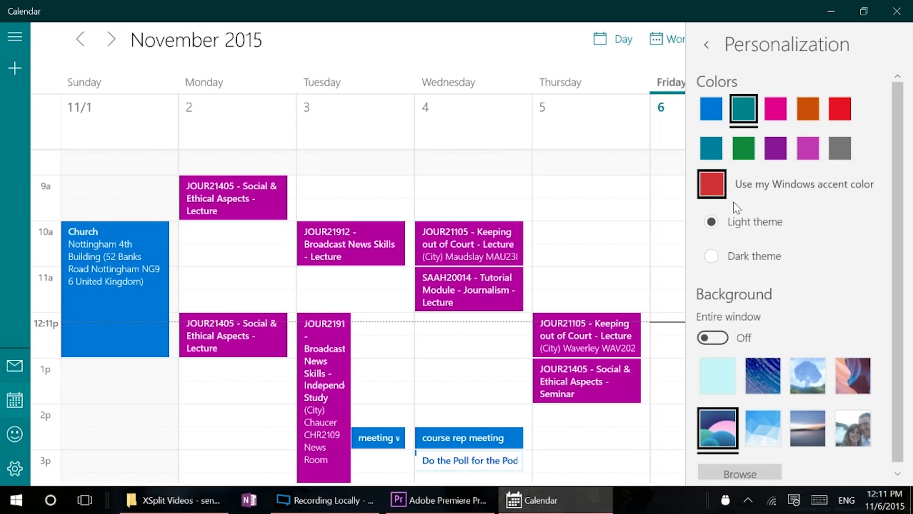
pyautogui.click(716, 187)
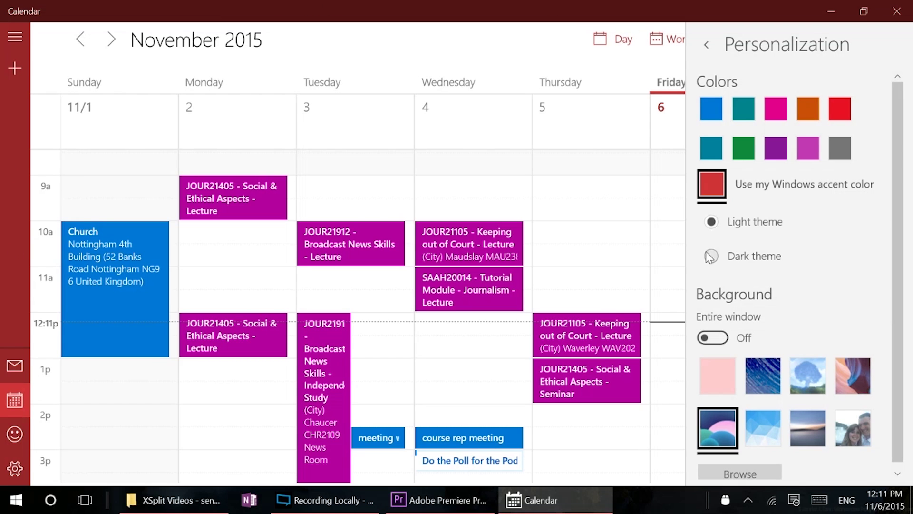
# - Try the streaks and tree pictures, then set the canyon background with Entire window on
pyautogui.click(711, 148)
pyautogui.scroll(-1, 773, 291)
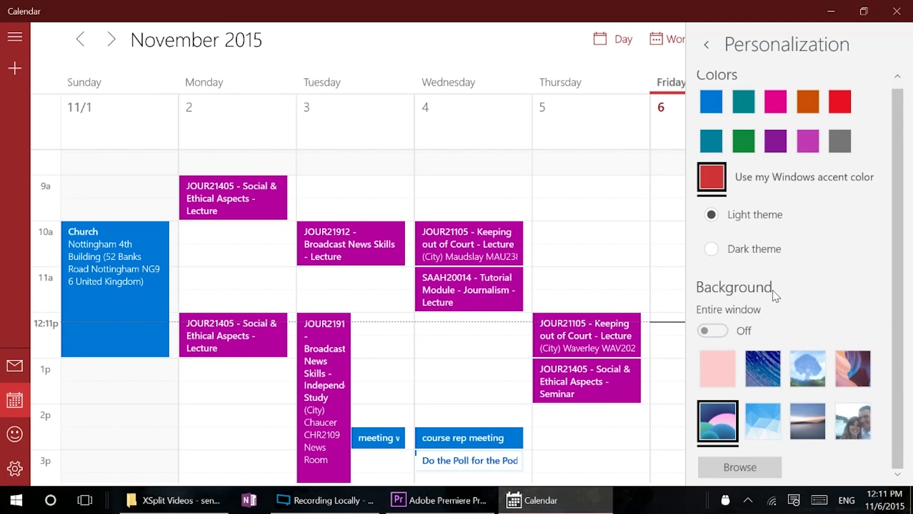
pyautogui.click(758, 372)
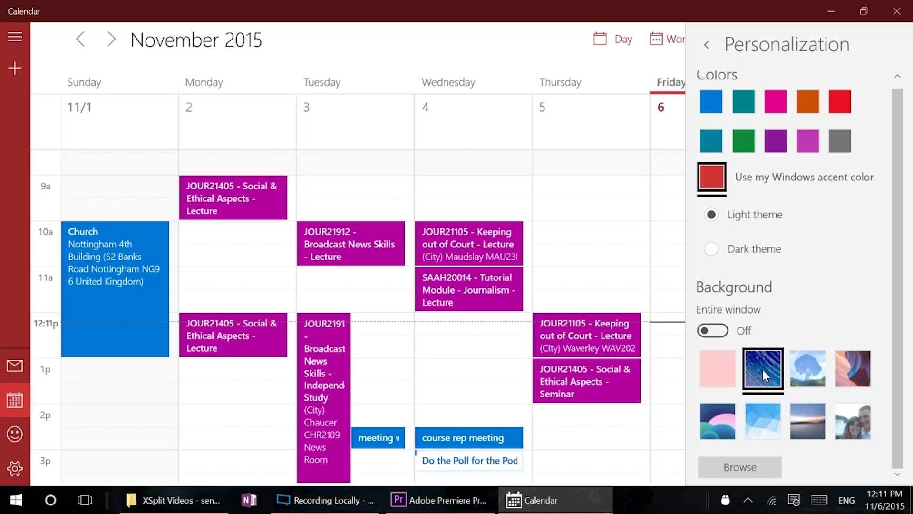
pyautogui.click(713, 331)
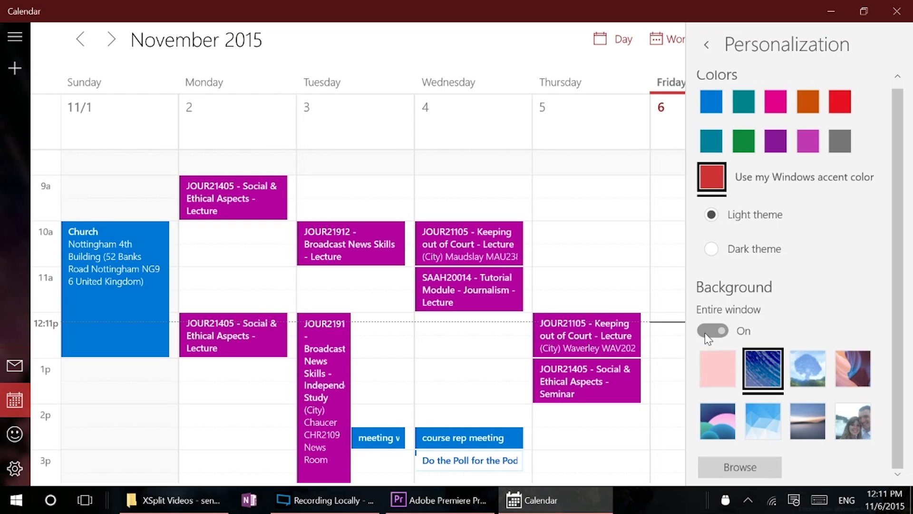
pyautogui.click(707, 333)
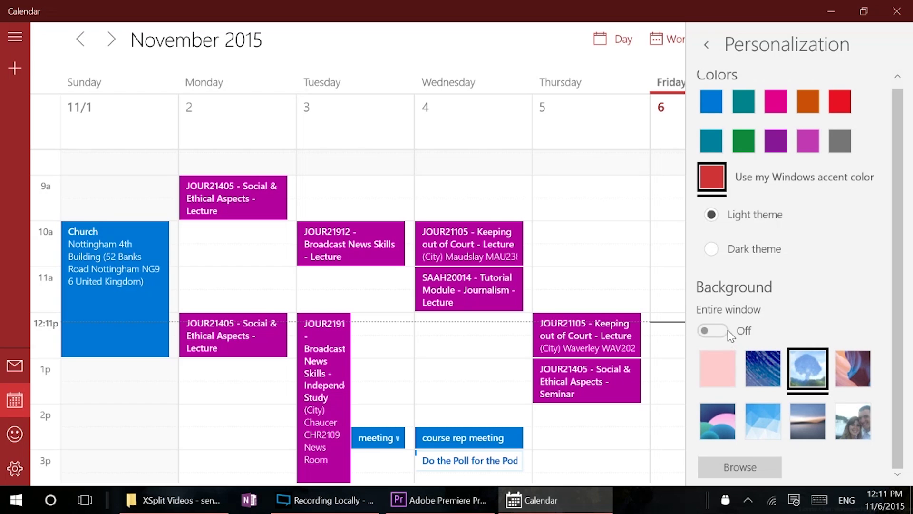
pyautogui.click(727, 331)
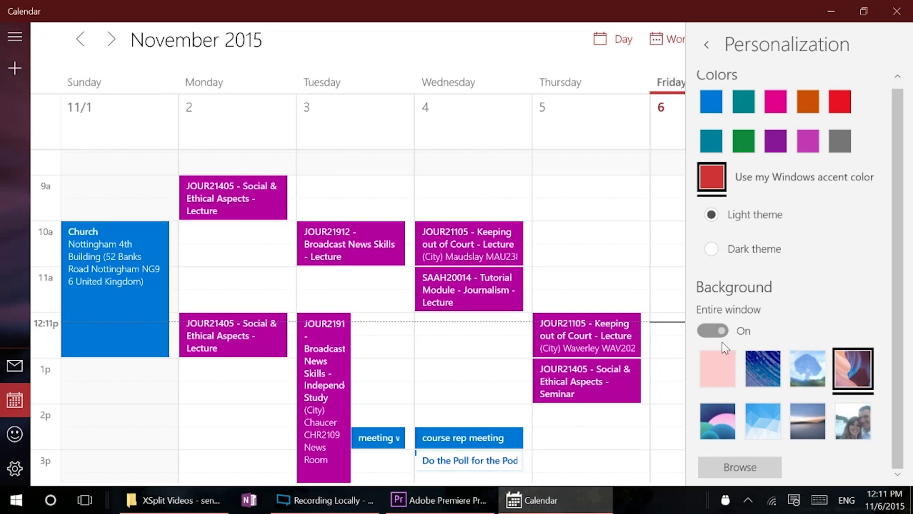
# - Browse for a custom background picture, cancel, and return to the settings list
pyautogui.scroll(1, 764, 442)
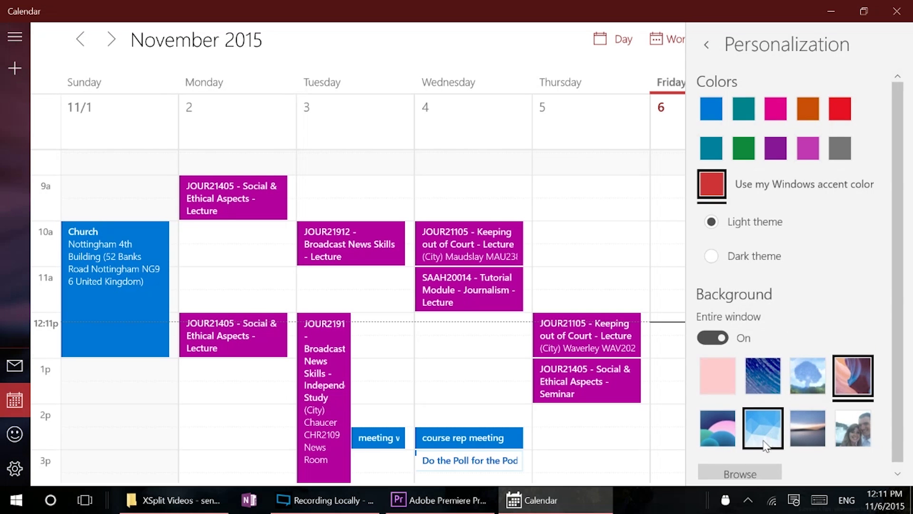
pyautogui.scroll(-1, 764, 445)
pyautogui.click(760, 462)
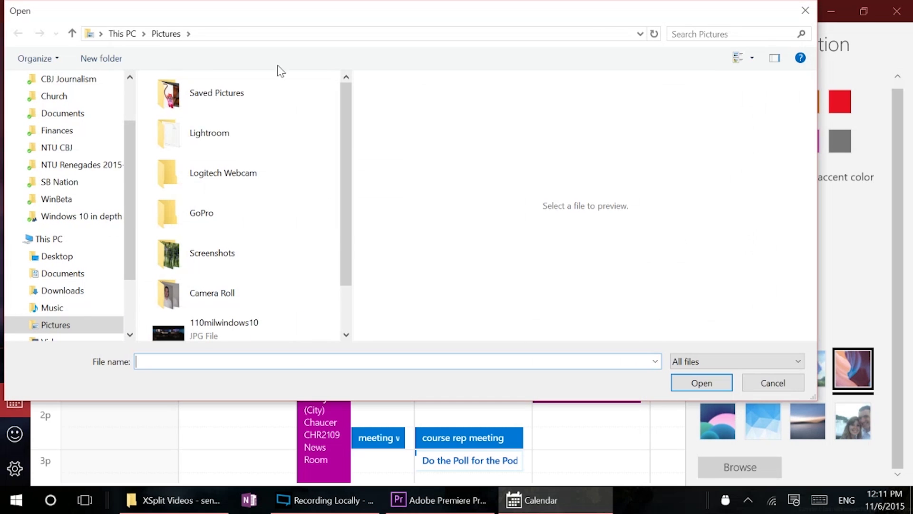
pyautogui.click(801, 11)
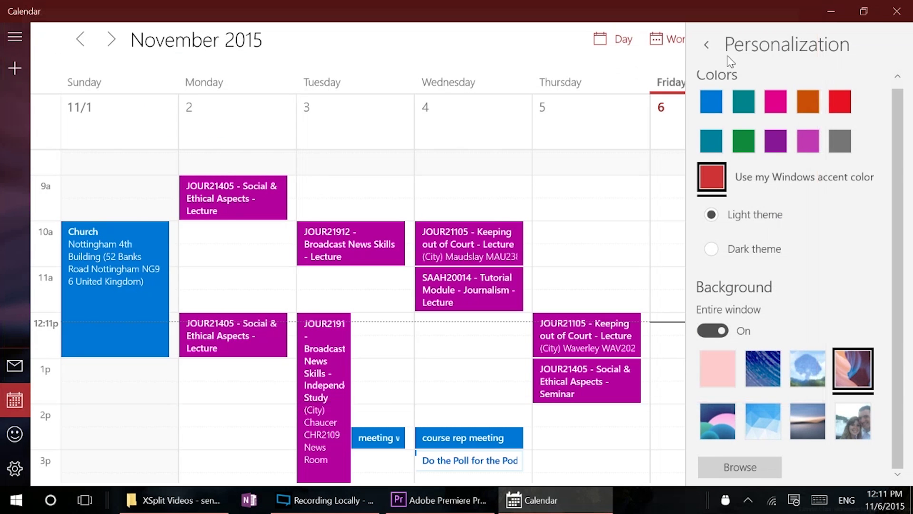
pyautogui.click(698, 39)
# - In Calendar Settings, change First Day of Week to Monday, then back to Sunday
pyautogui.click(701, 150)
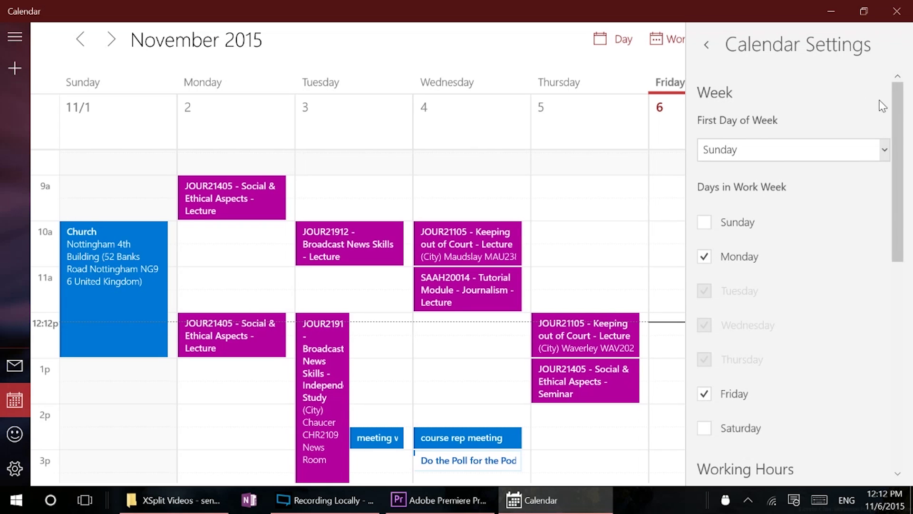
pyautogui.click(779, 150)
pyautogui.click(779, 150)
pyautogui.click(779, 151)
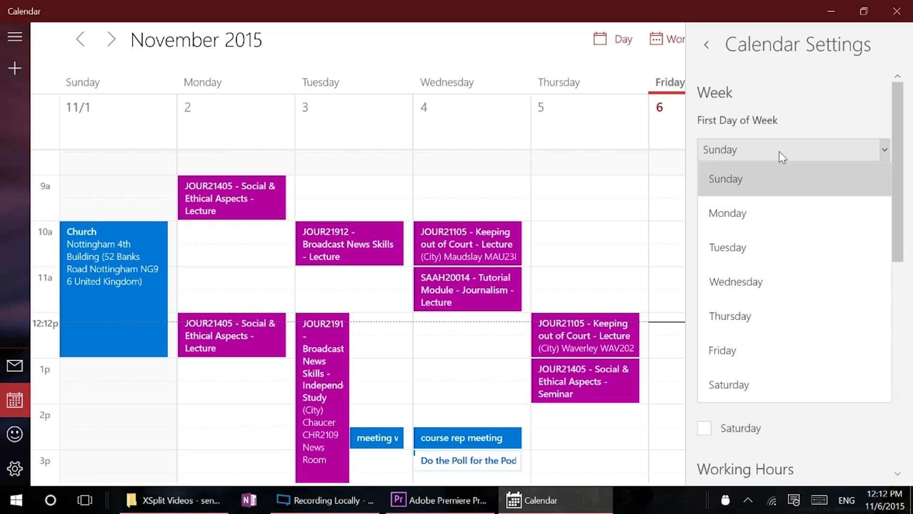
pyautogui.click(753, 218)
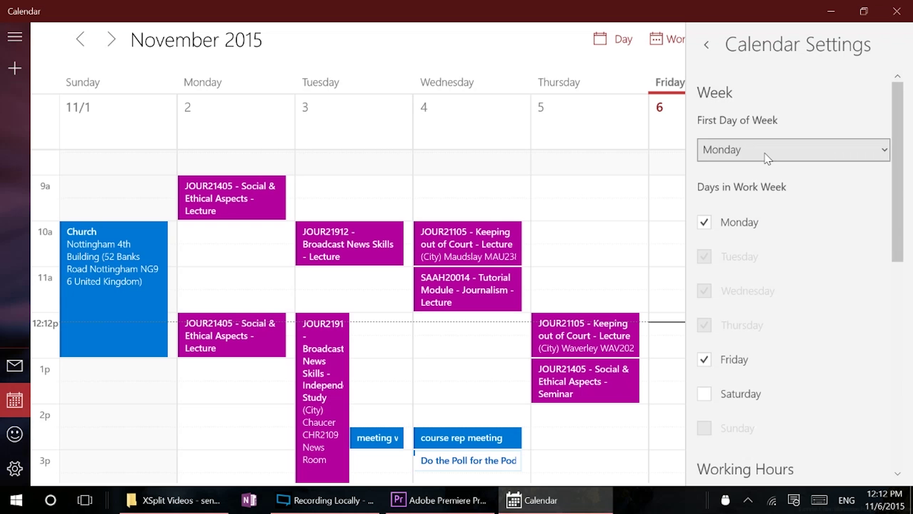
pyautogui.click(784, 160)
pyautogui.click(771, 176)
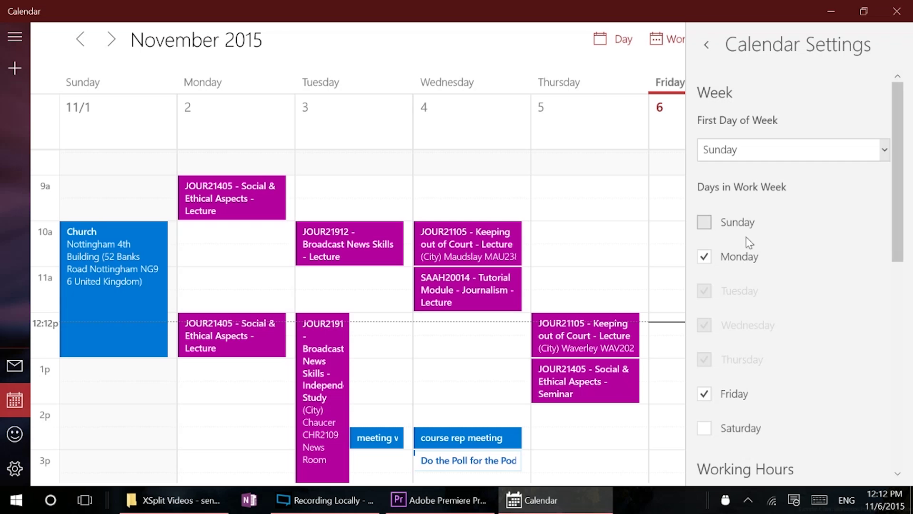
# - Review the Days in Work Week checkboxes, toggling Sunday and Monday
pyautogui.scroll(-3, 709, 252)
pyautogui.scroll(3, 734, 219)
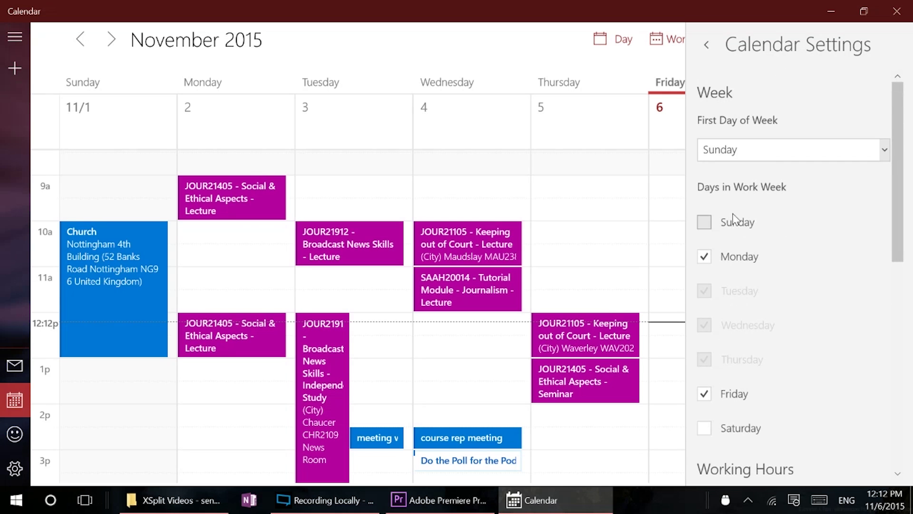
pyautogui.click(709, 224)
pyautogui.click(705, 260)
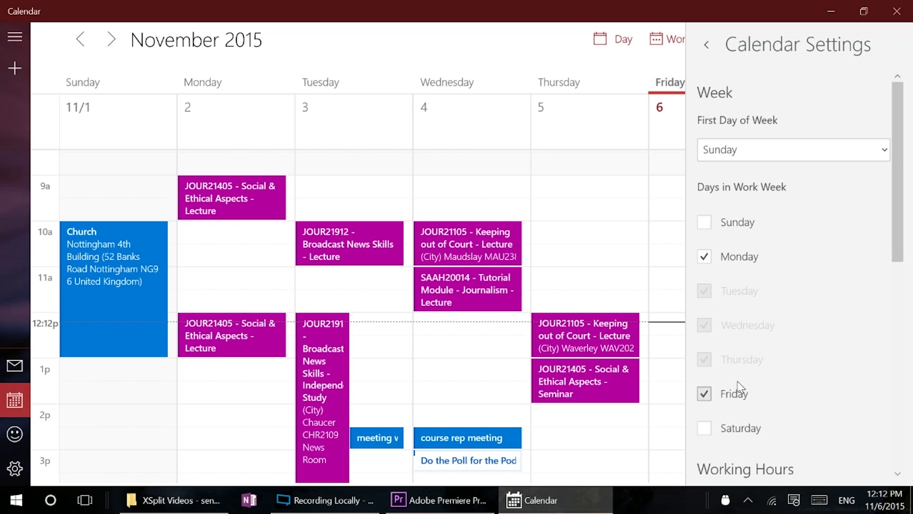
pyautogui.scroll(-3, 737, 385)
pyautogui.scroll(3, 744, 294)
pyautogui.scroll(-2, 736, 362)
pyautogui.scroll(-3, 748, 394)
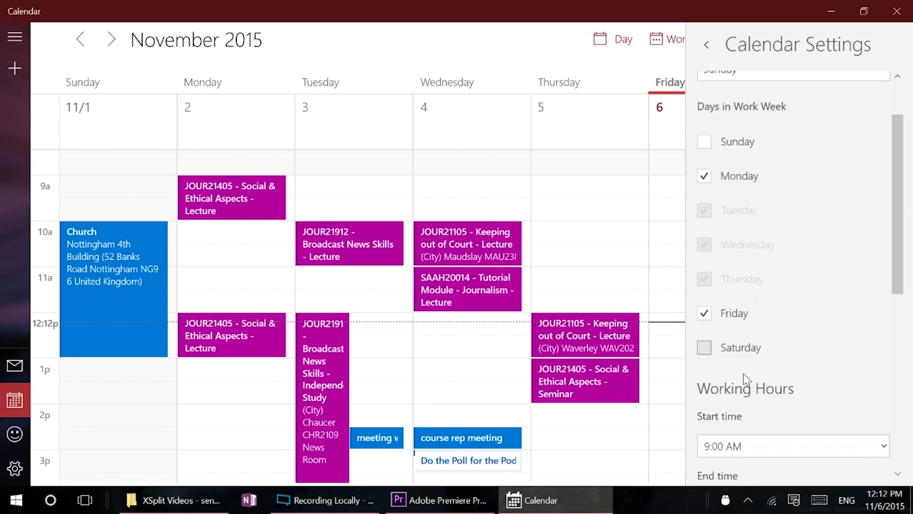
# - Set the working hours Start time to 5:00 PM
pyautogui.scroll(-3, 771, 305)
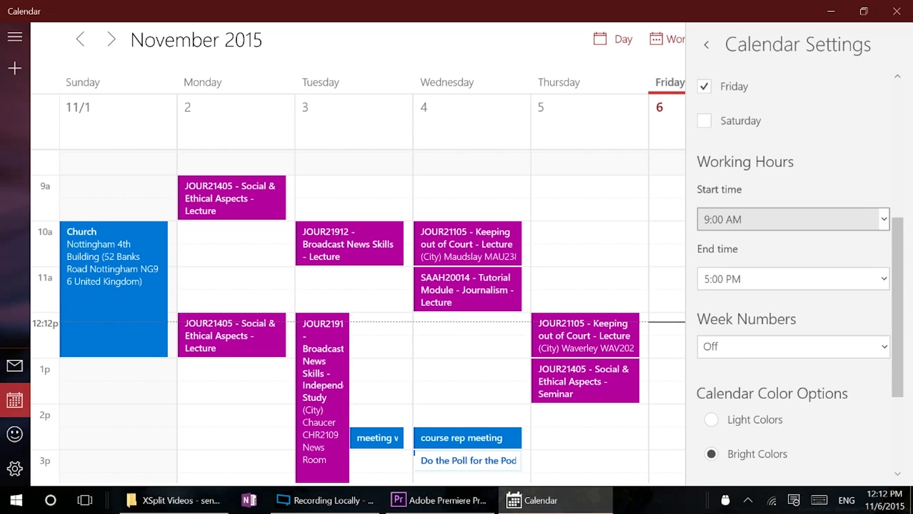
pyautogui.click(871, 219)
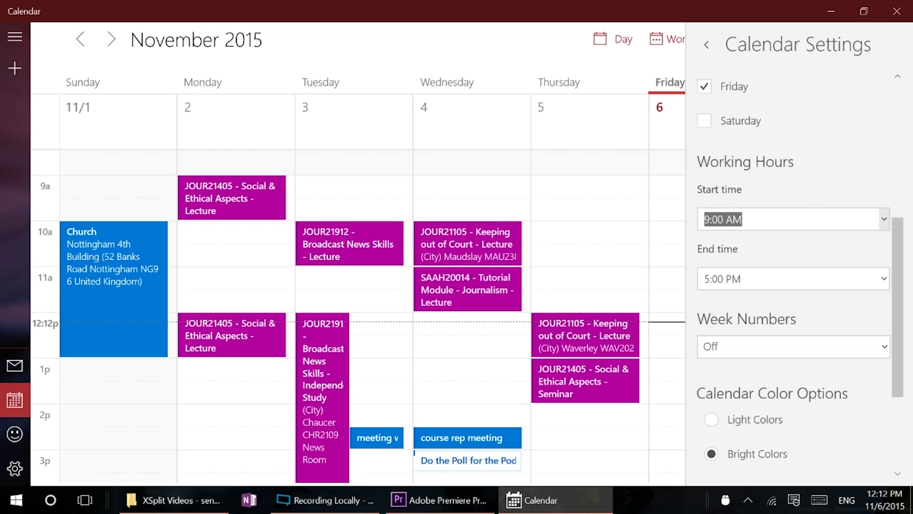
pyautogui.click(885, 220)
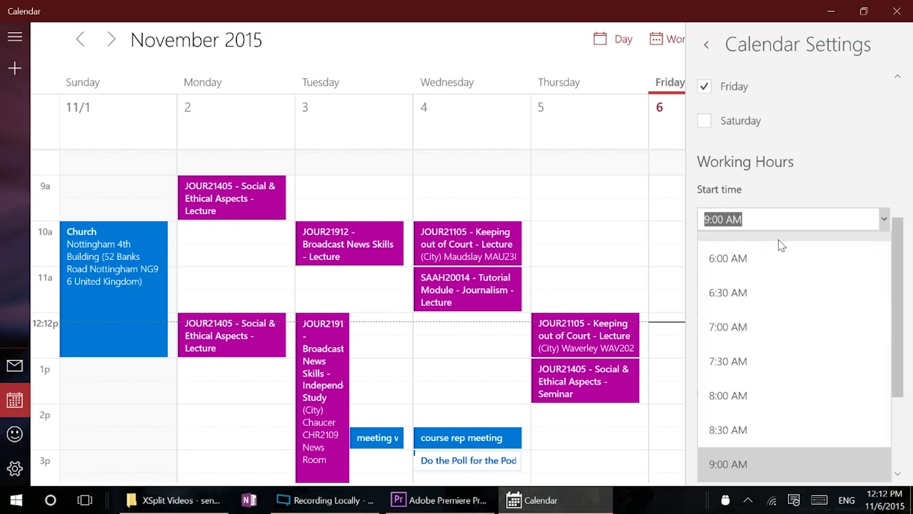
pyautogui.scroll(-4, 775, 373)
pyautogui.scroll(-6, 776, 379)
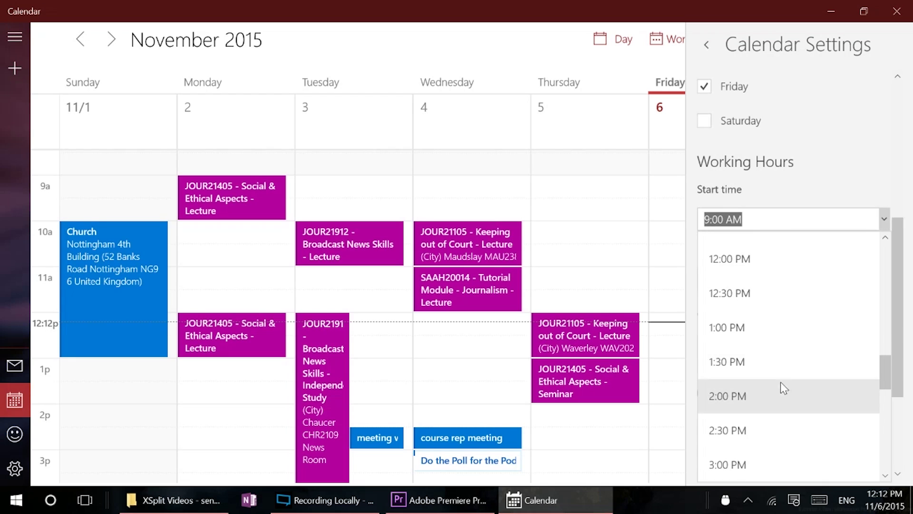
pyautogui.click(777, 378)
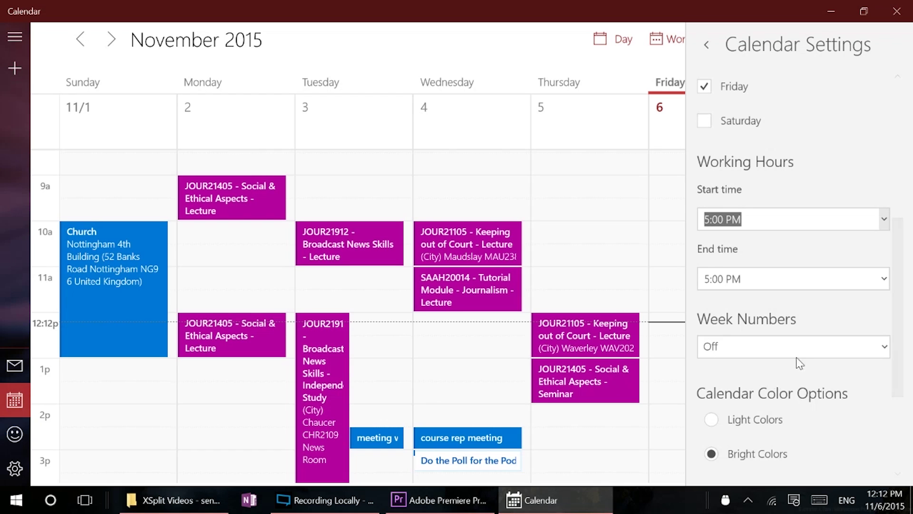
# - Set the working hours End time to 7:00 AM
pyautogui.press('Tab')
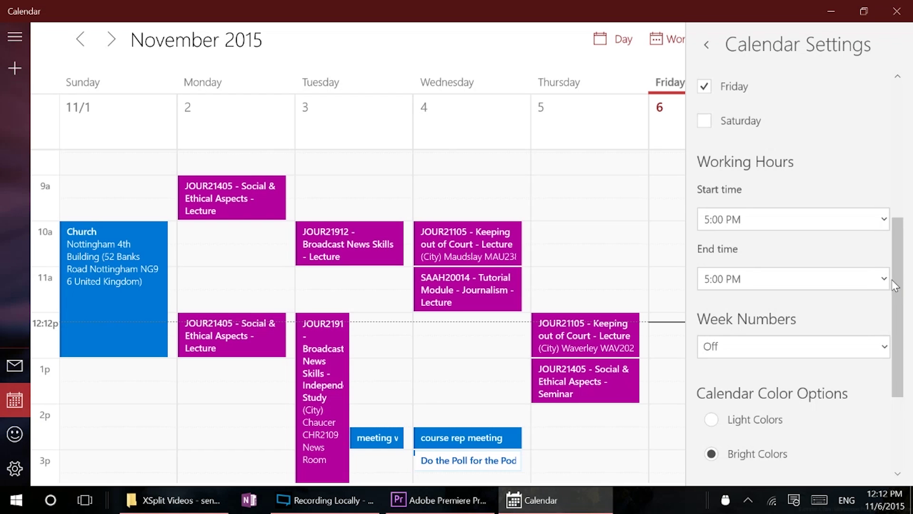
pyautogui.click(890, 279)
pyautogui.scroll(10, 762, 352)
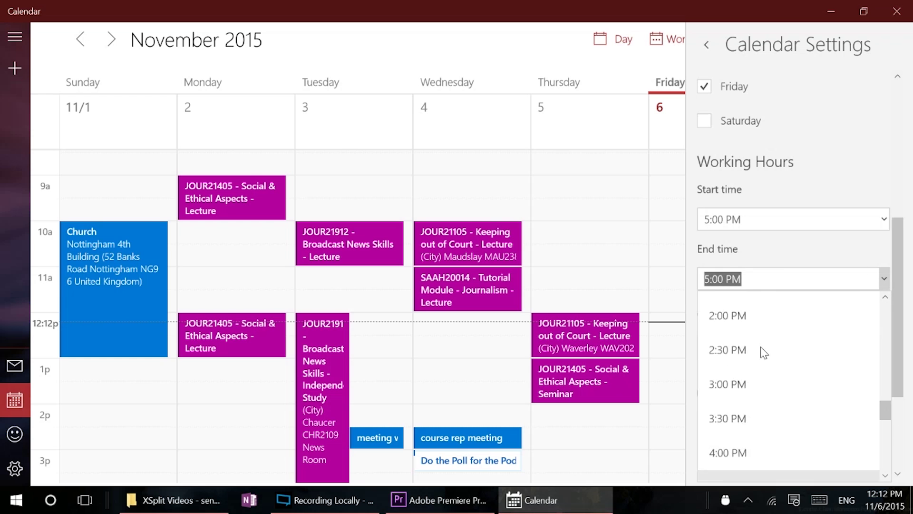
pyautogui.click(767, 334)
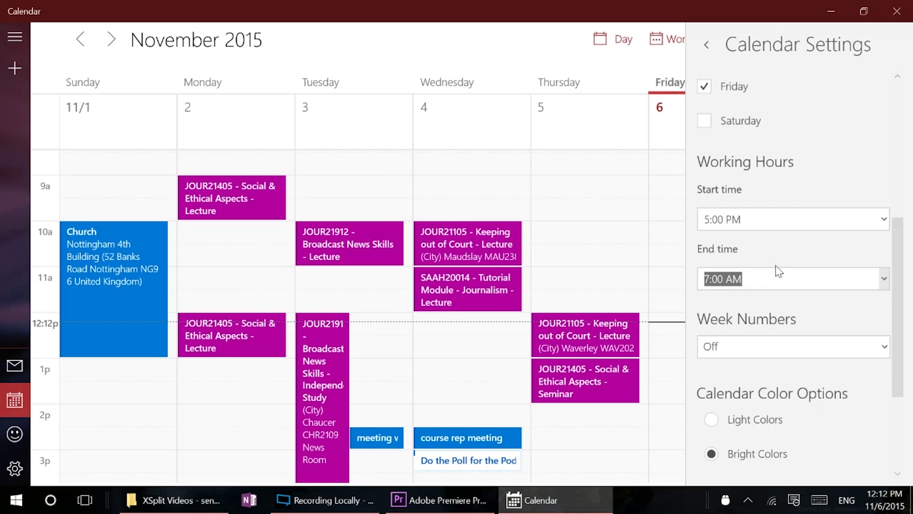
pyautogui.scroll(-4, 785, 252)
pyautogui.scroll(3, 788, 285)
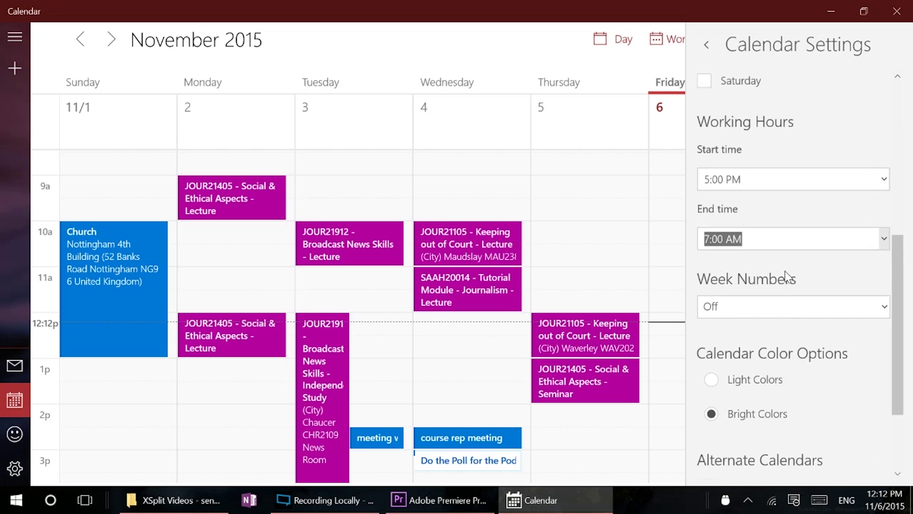
# - Try Light Colors, then restore Bright Colors
pyautogui.click(712, 379)
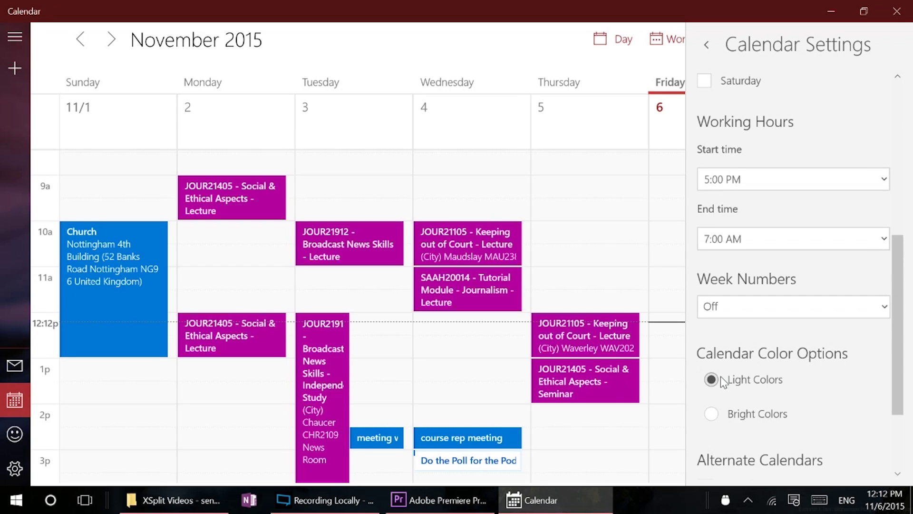
pyautogui.click(739, 307)
pyautogui.click(749, 327)
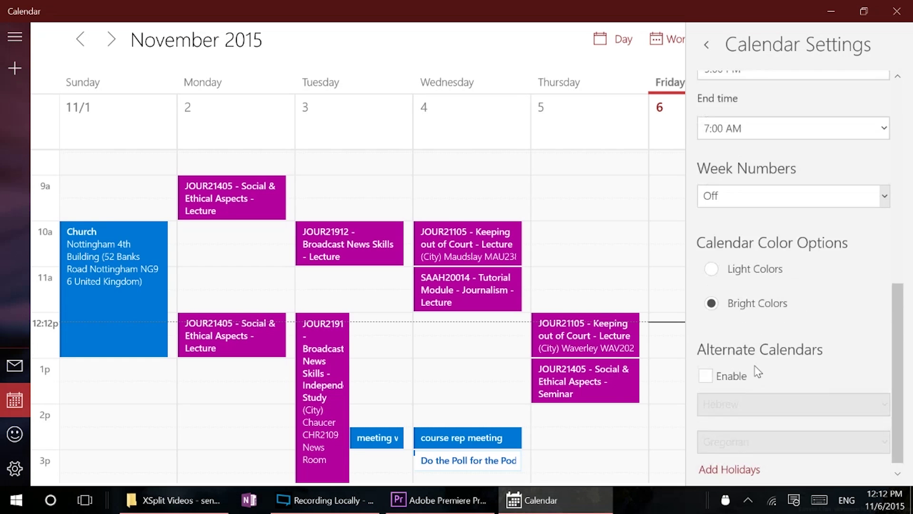
# - Enable alternate calendars and preview Hebrew, then Hebrew Lunar dates
pyautogui.scroll(-1, 758, 372)
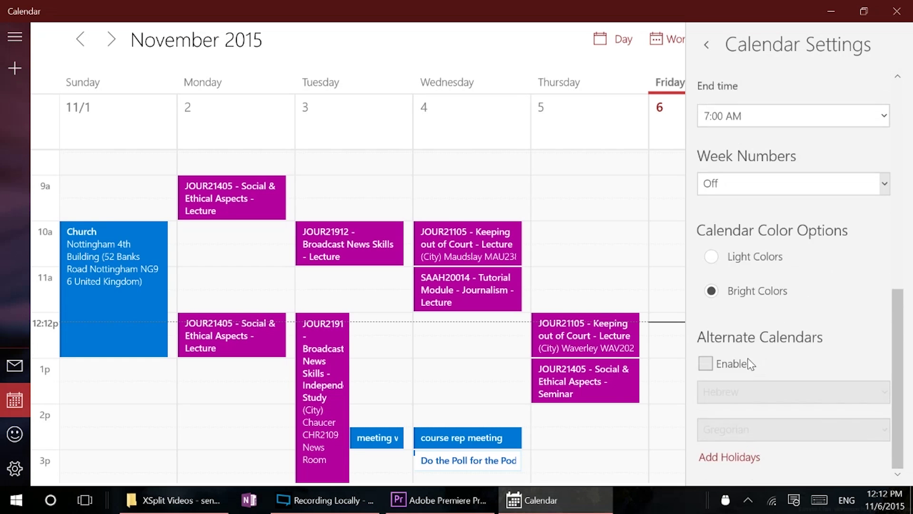
pyautogui.click(715, 366)
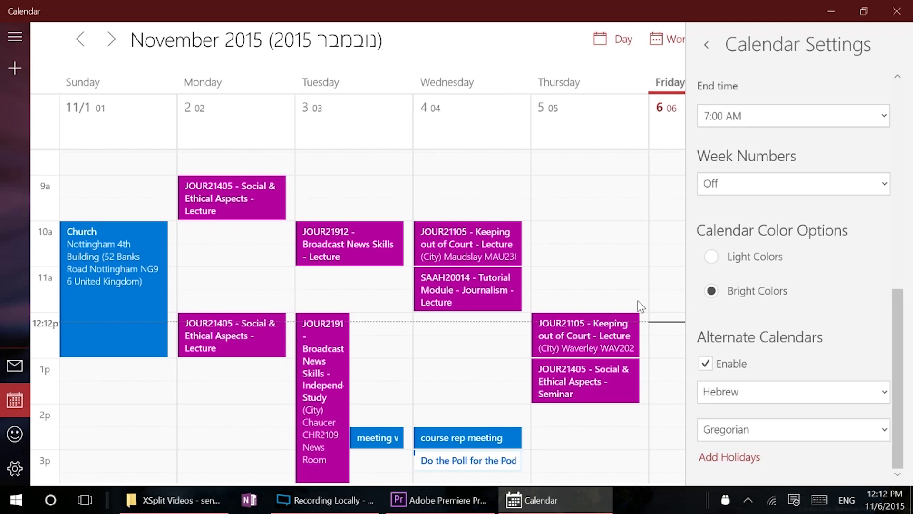
pyautogui.click(762, 404)
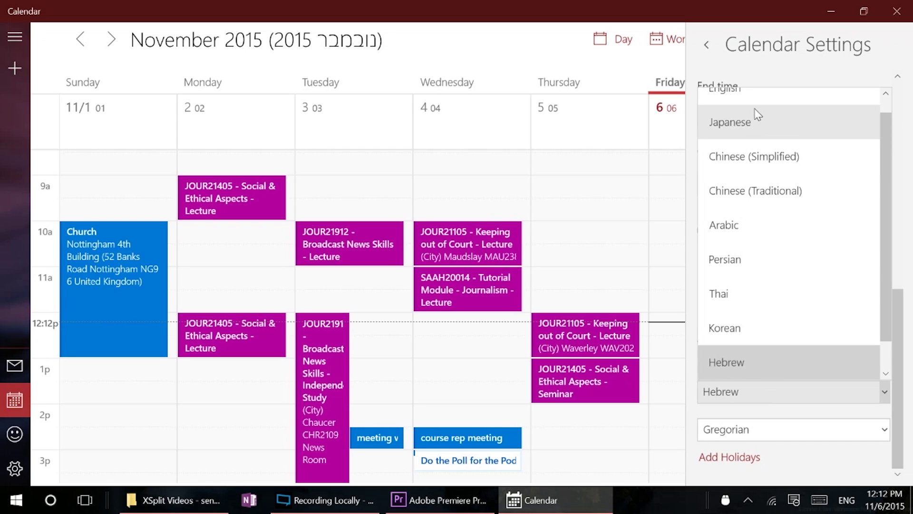
pyautogui.scroll(1, 785, 142)
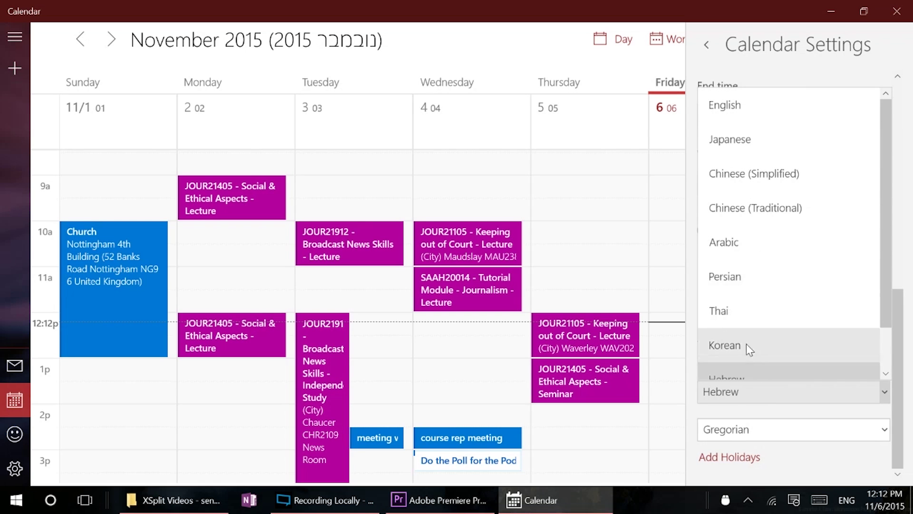
pyautogui.click(731, 428)
pyautogui.click(731, 428)
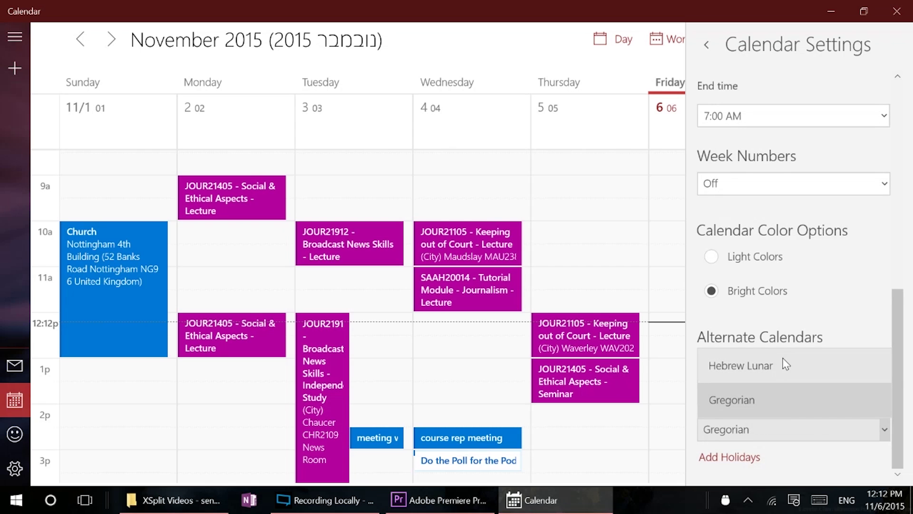
pyautogui.click(762, 432)
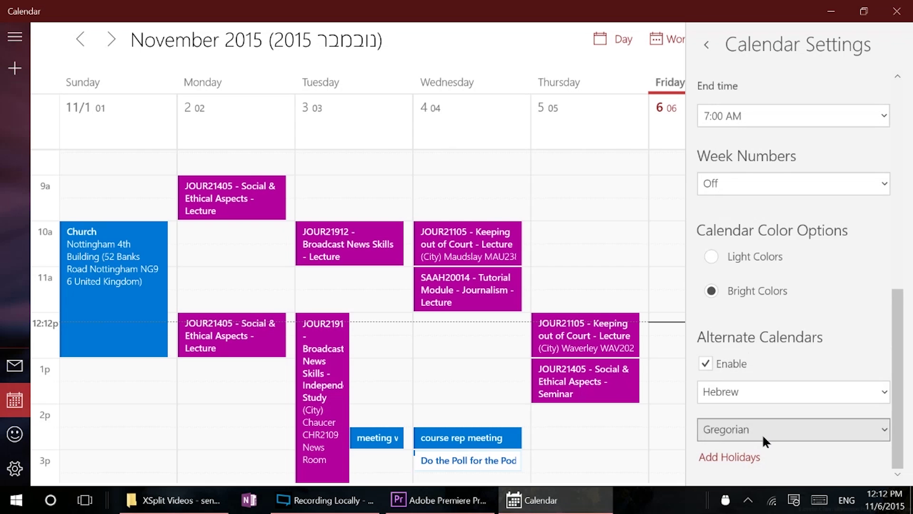
pyautogui.click(762, 433)
pyautogui.click(755, 365)
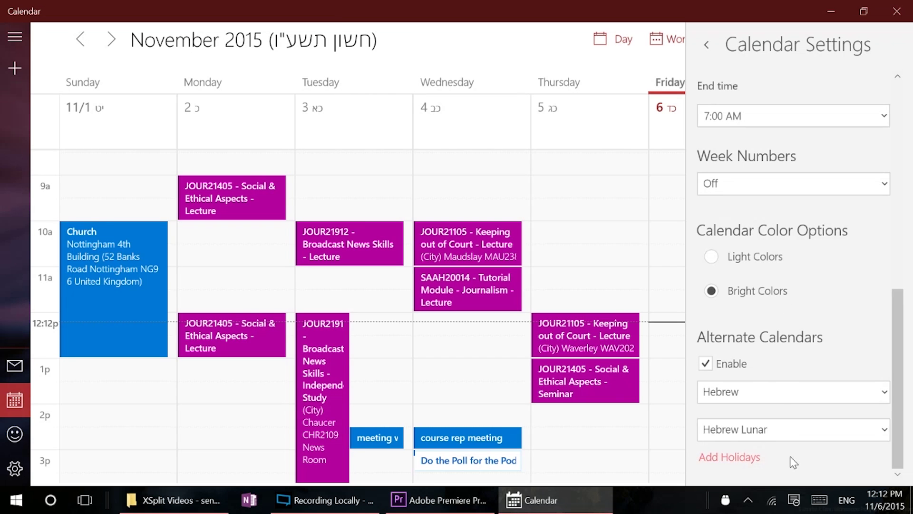
# - Set the alternate calendar back to Gregorian in English, disable it, and return to Settings
pyautogui.click(780, 430)
pyautogui.click(761, 390)
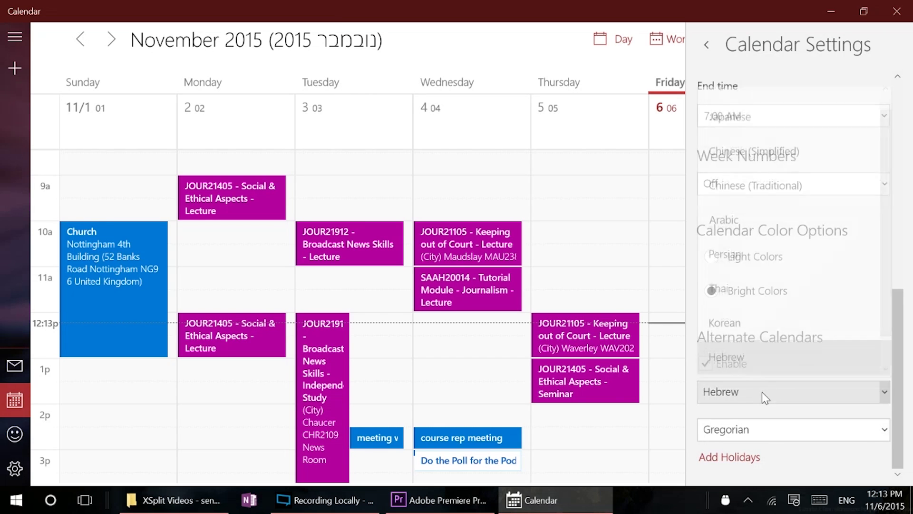
pyautogui.click(762, 392)
pyautogui.click(758, 119)
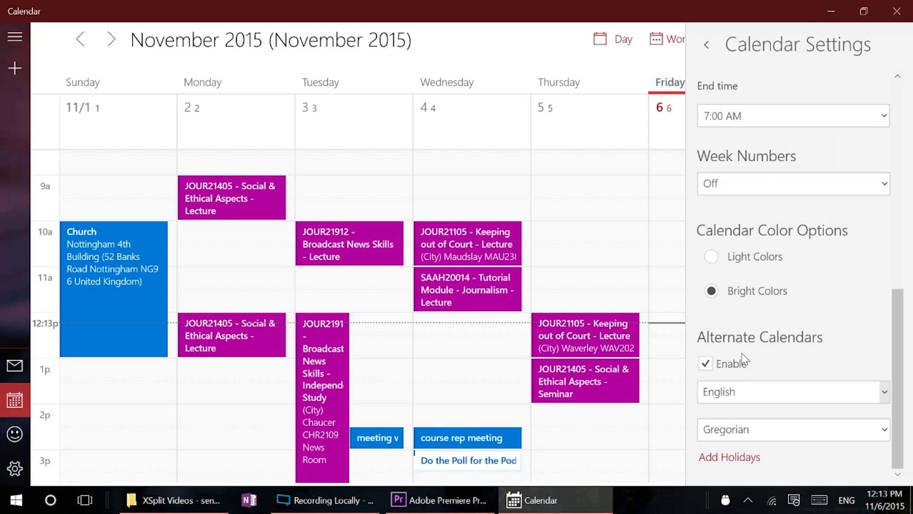
pyautogui.click(707, 363)
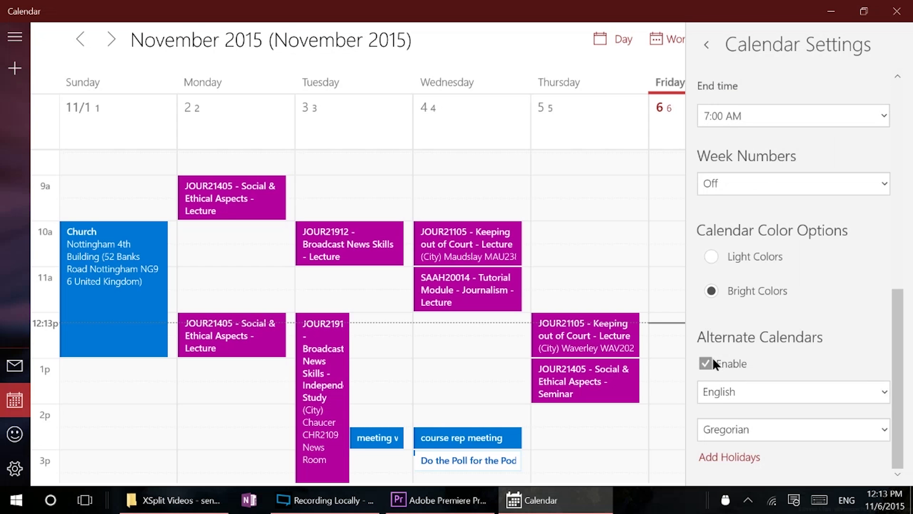
pyautogui.click(707, 46)
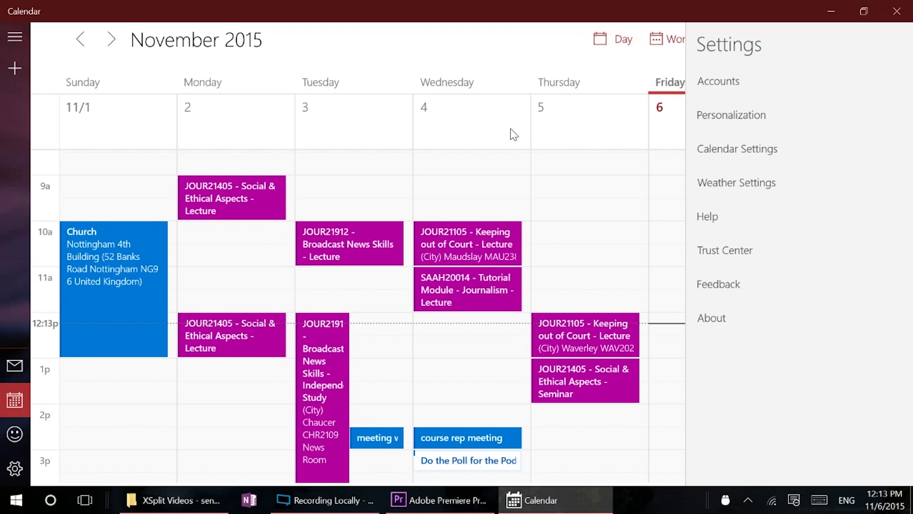
# - Dismiss Settings, browse weeks, view November as a month, then return to Week view
pyautogui.click(501, 78)
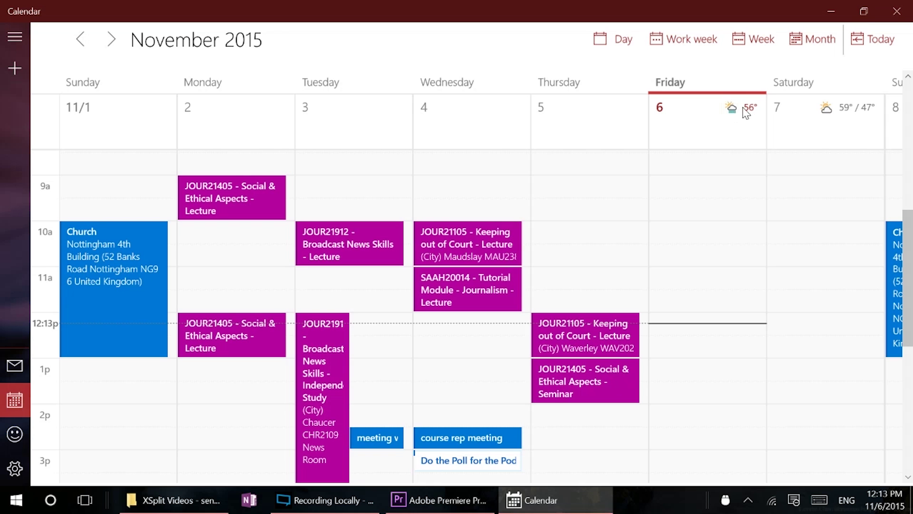
pyautogui.hscroll(5, 98, 41)
pyautogui.click(89, 45)
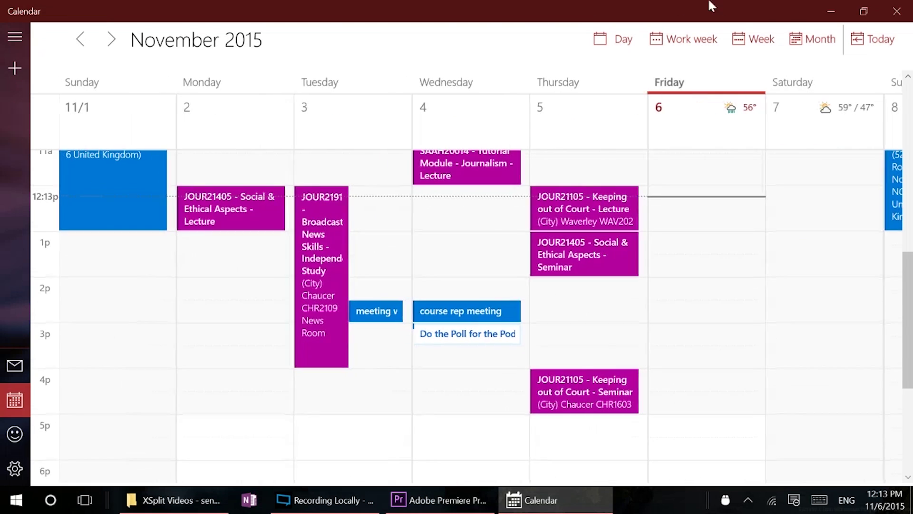
pyautogui.click(813, 38)
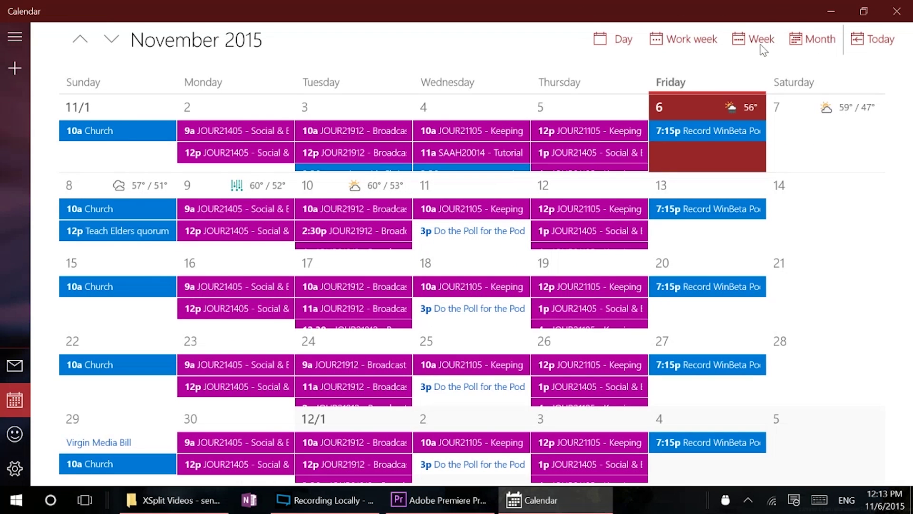
pyautogui.click(758, 40)
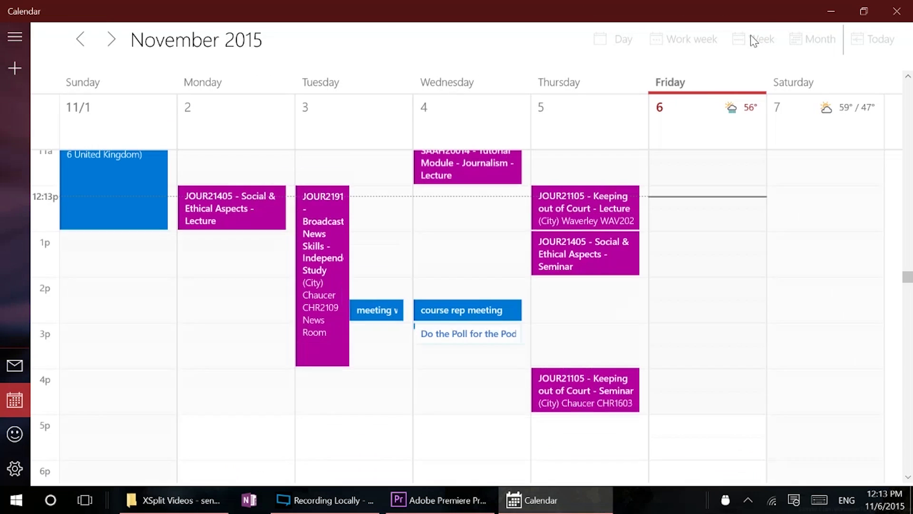
# - Check the Weather temperature scale, leave it on Fahrenheit, and close Settings
pyautogui.click(17, 468)
pyautogui.click(737, 183)
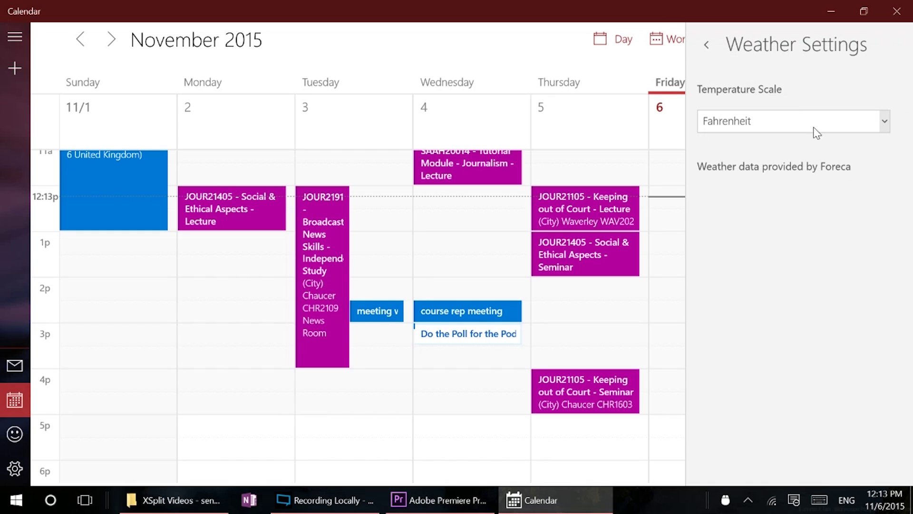
pyautogui.click(765, 122)
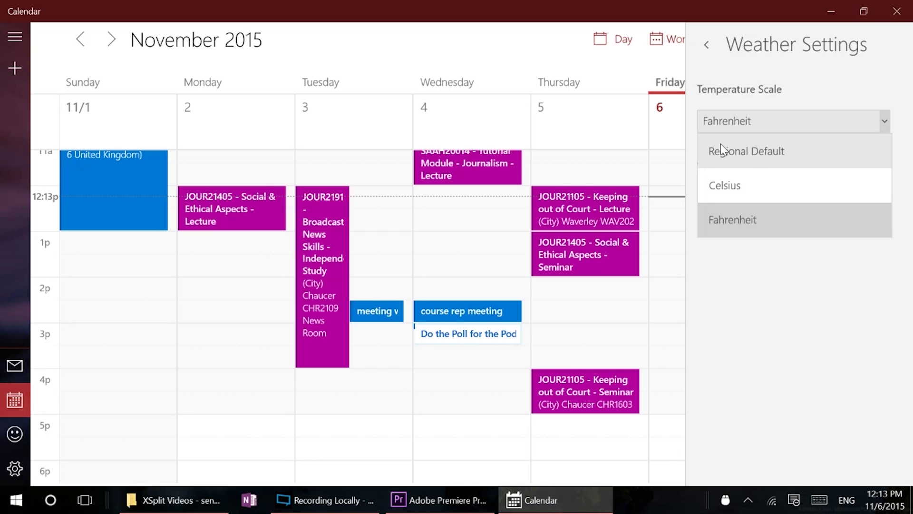
pyautogui.click(722, 67)
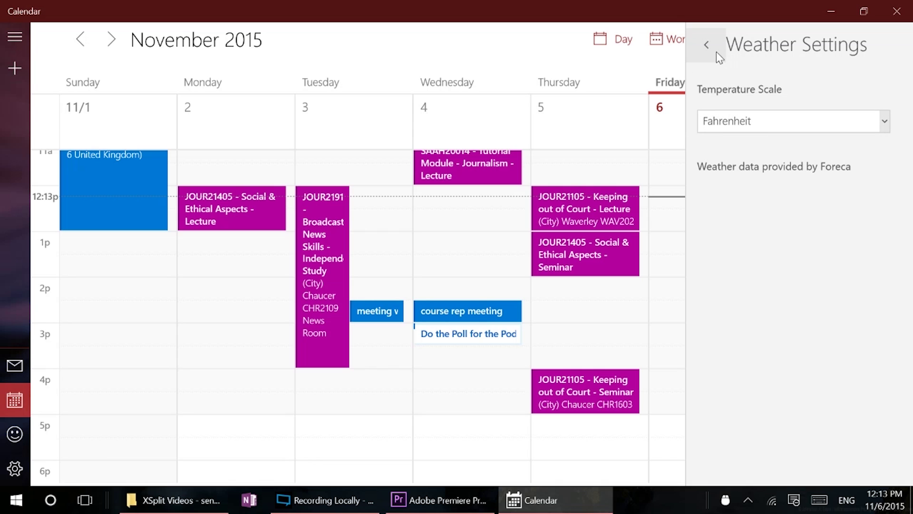
pyautogui.click(717, 52)
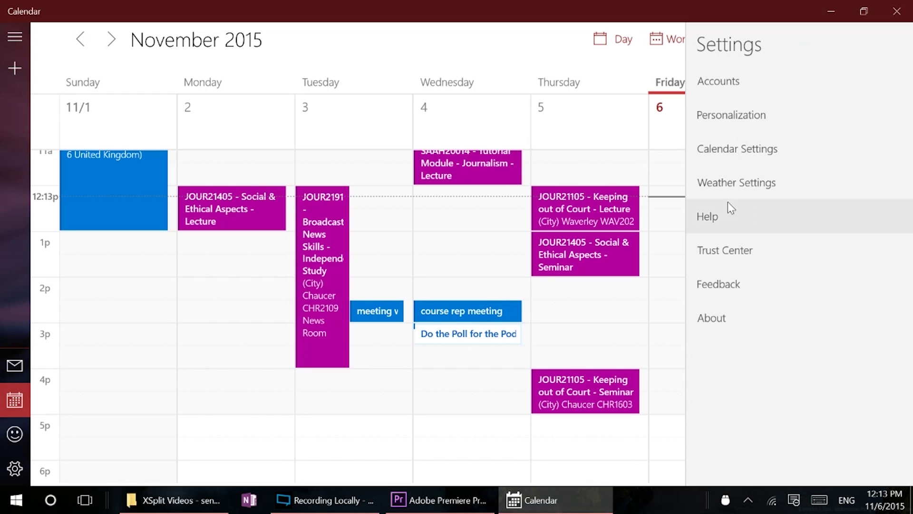
pyautogui.click(486, 50)
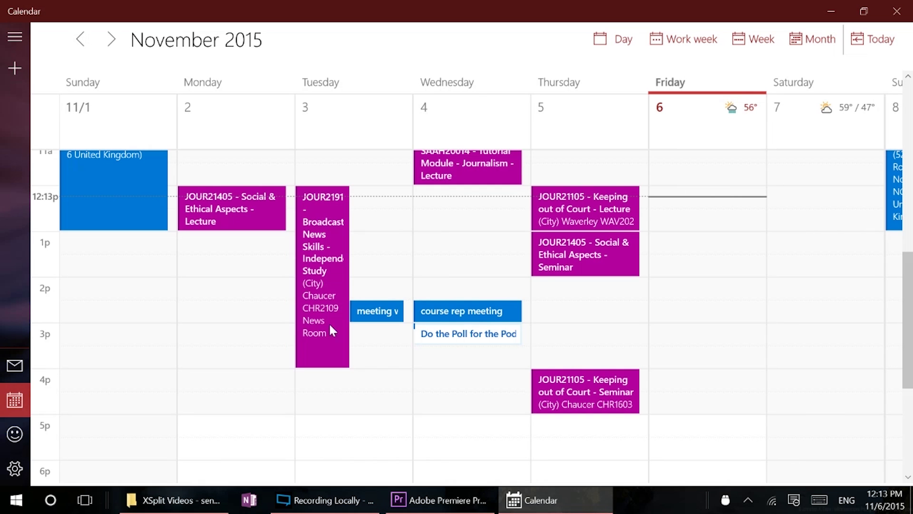
# - Scroll the week to the evening hours showing Football Practice and Record WinBeta Podcast
pyautogui.scroll(3, 247, 352)
pyautogui.scroll(-5, 304, 242)
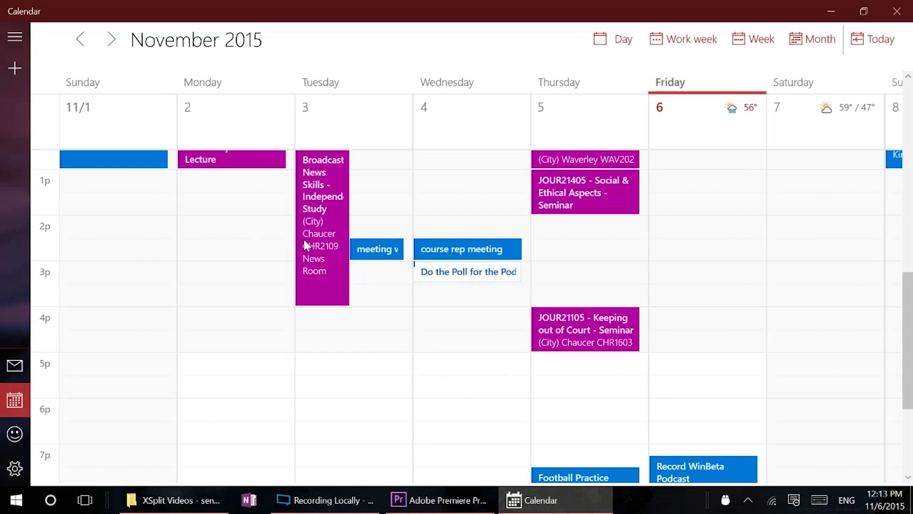
pyautogui.scroll(-3, 240, 318)
pyautogui.scroll(5, 244, 297)
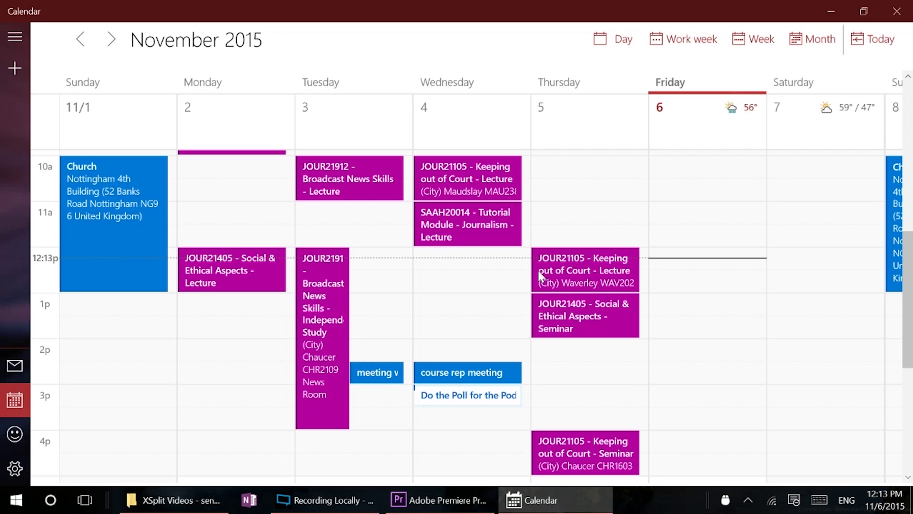
pyautogui.scroll(-3, 538, 276)
pyautogui.scroll(4, 530, 271)
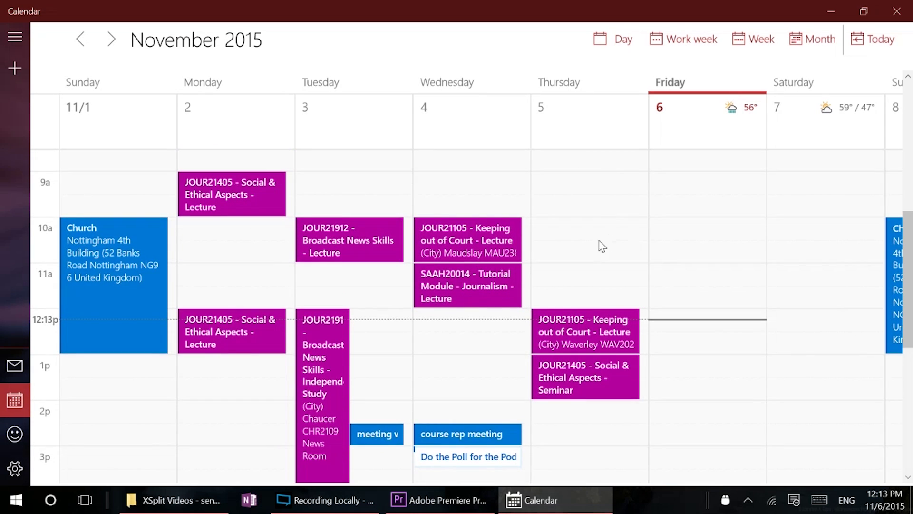
pyautogui.scroll(-3, 595, 246)
pyautogui.scroll(2, 581, 249)
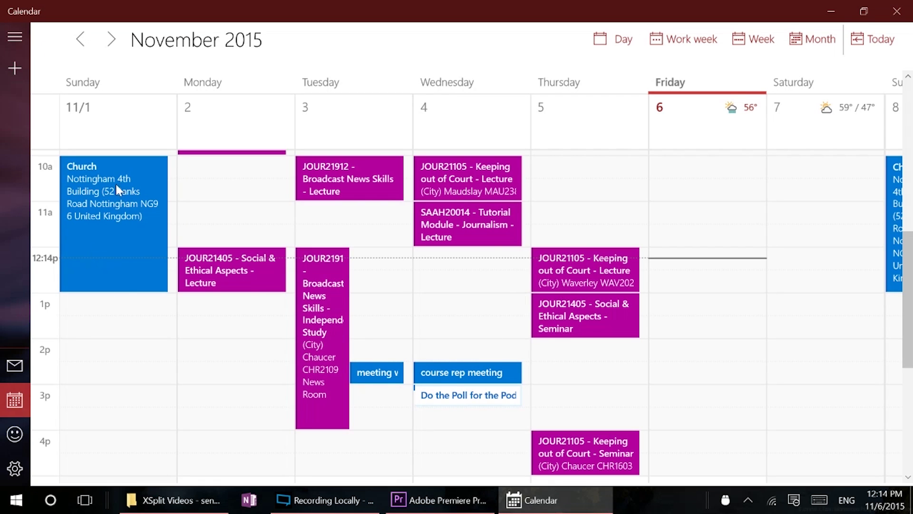
pyautogui.scroll(-6, 499, 311)
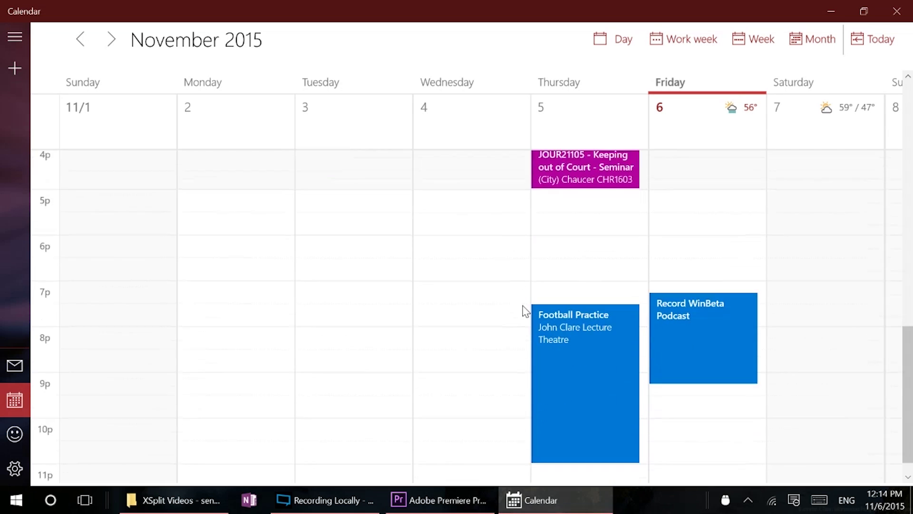
pyautogui.click(561, 313)
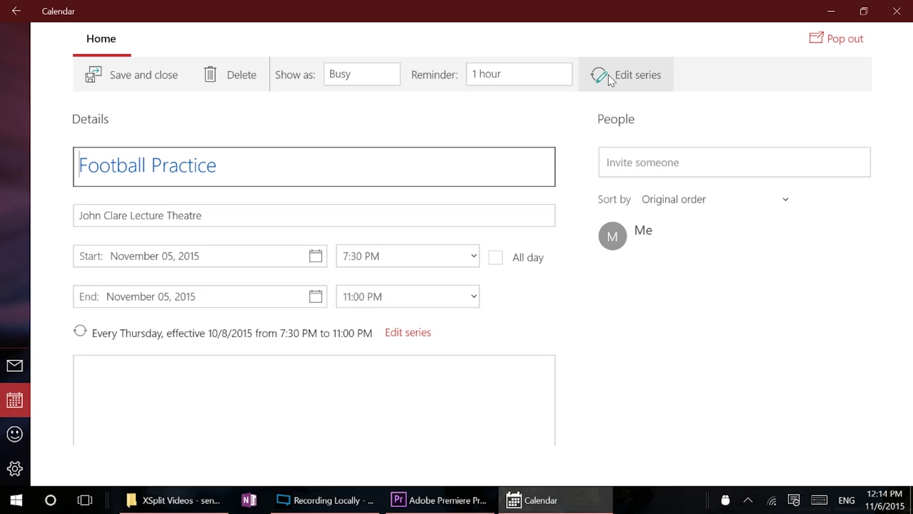
pyautogui.click(622, 77)
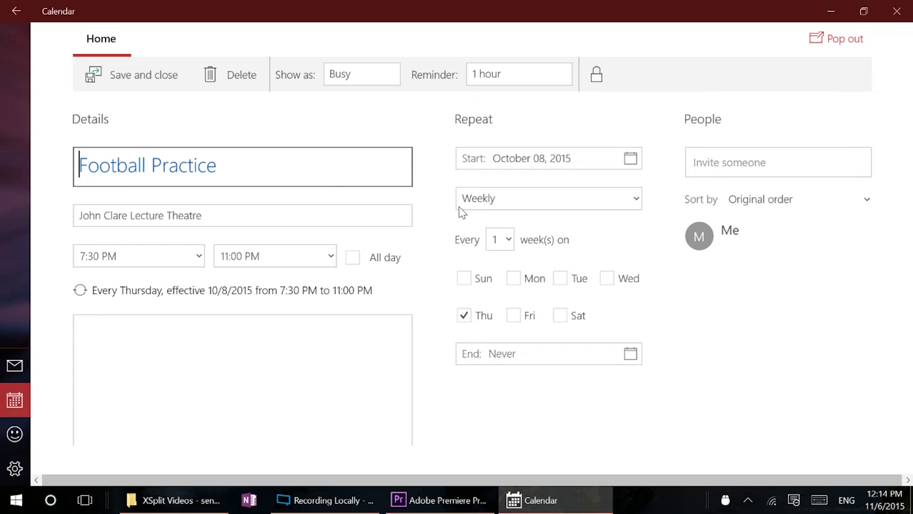
pyautogui.click(509, 239)
pyautogui.click(513, 226)
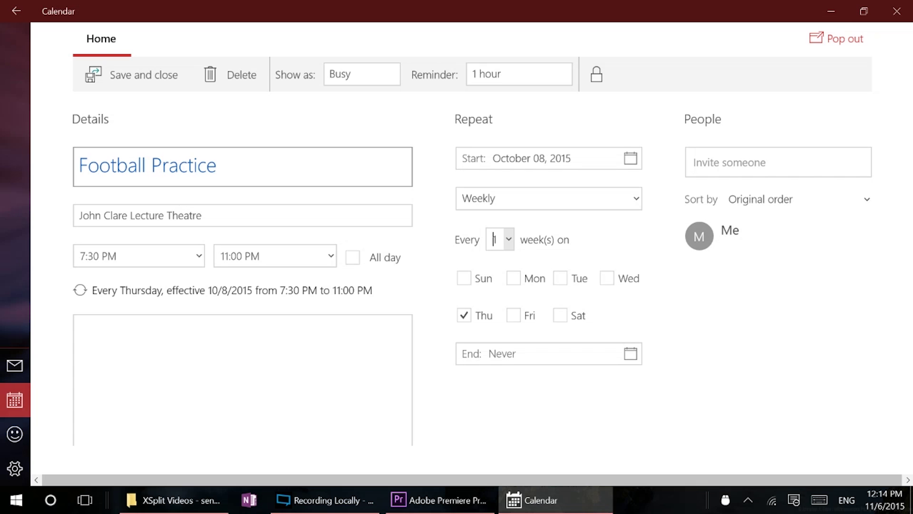
pyautogui.click(196, 315)
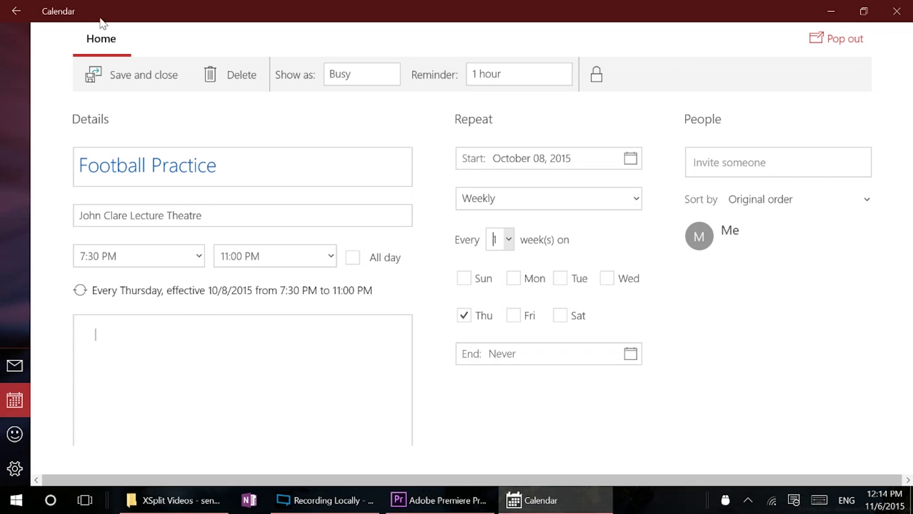
# - Close the open event and start a new one at Friday, November 6, 12:00 PM
pyautogui.click(24, 10)
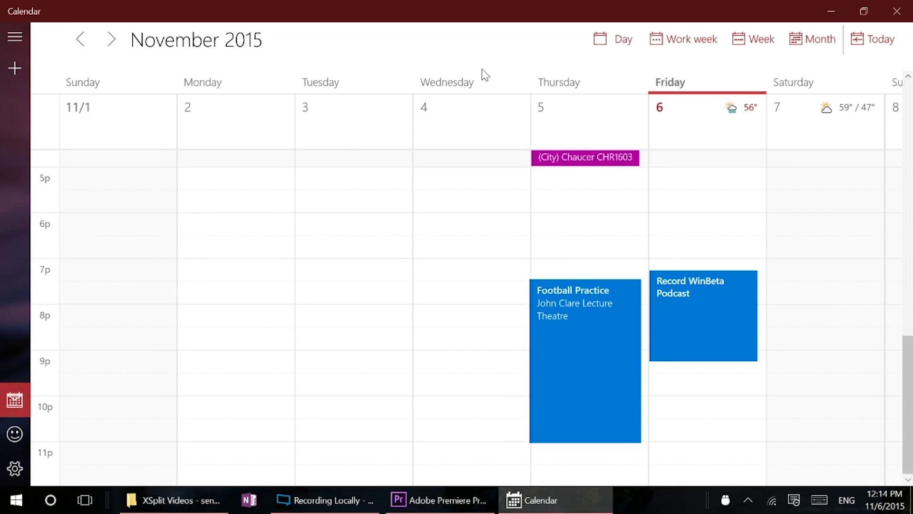
pyautogui.scroll(8, 601, 324)
pyautogui.scroll(-2, 602, 323)
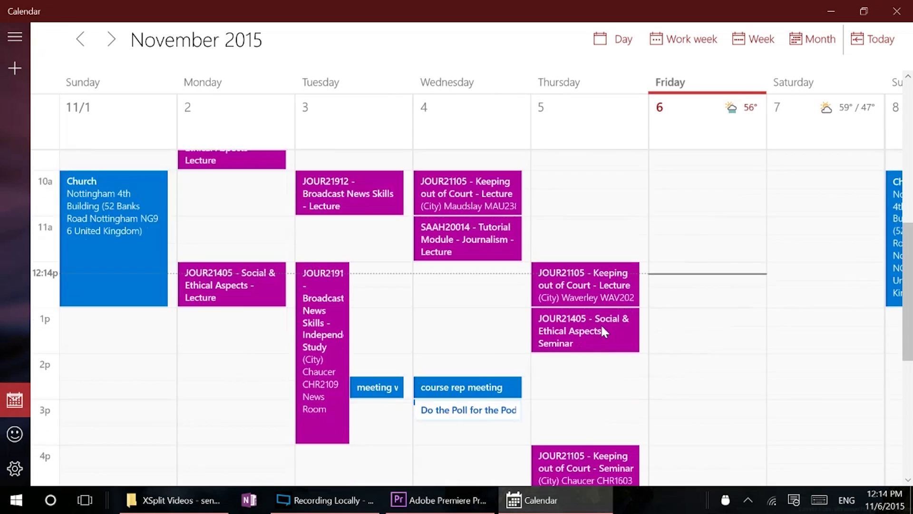
pyautogui.click(696, 203)
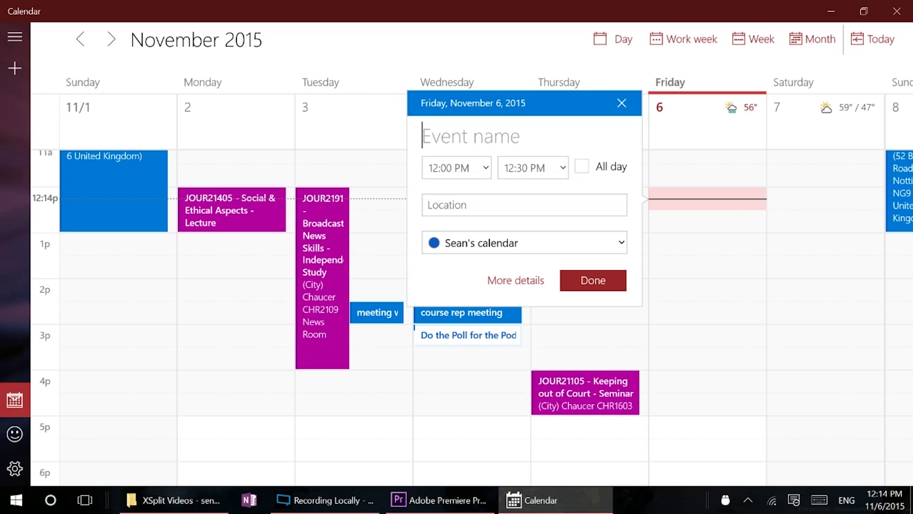
# - Draft a 'Post video' event at Friday noon, toggle All day on and off, then discard it
pyautogui.write('Post video')
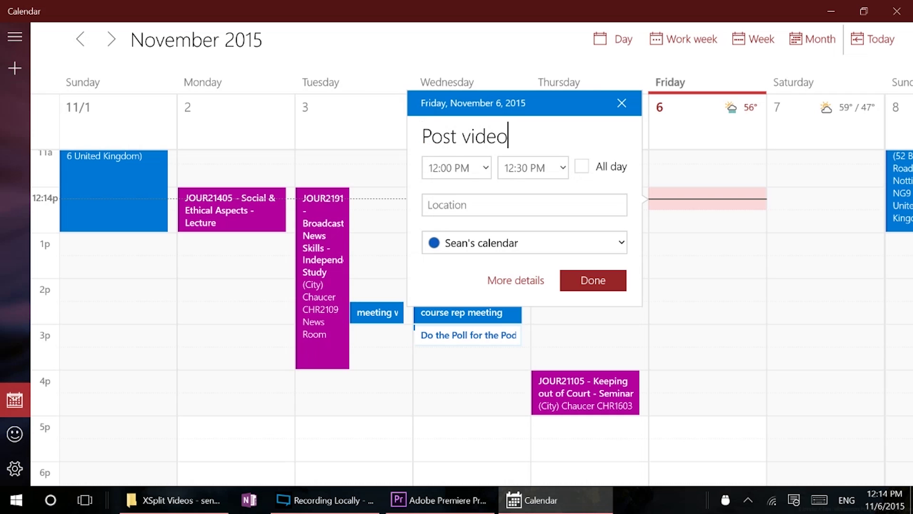
pyautogui.click(586, 166)
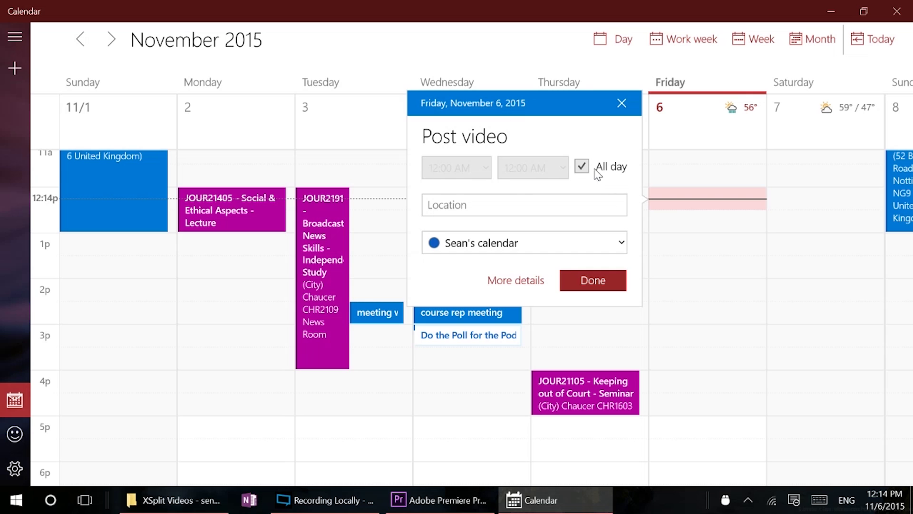
pyautogui.click(587, 166)
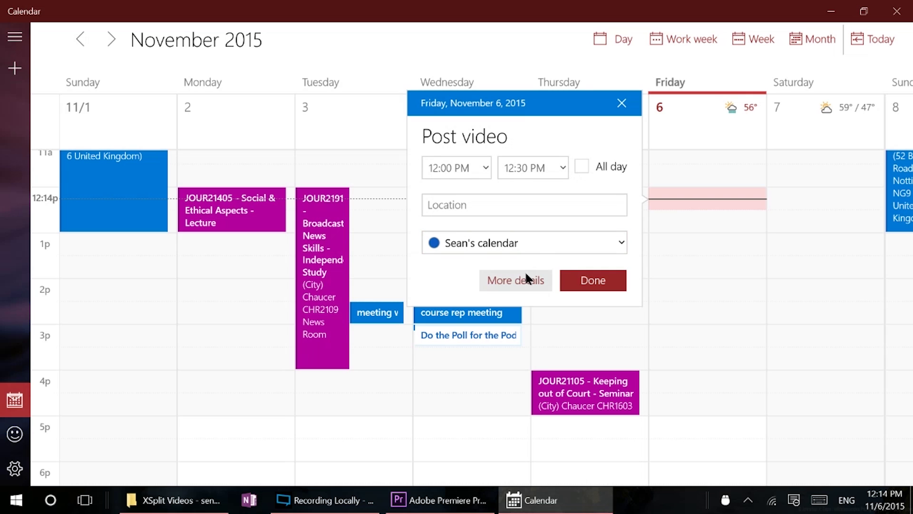
pyautogui.click(525, 280)
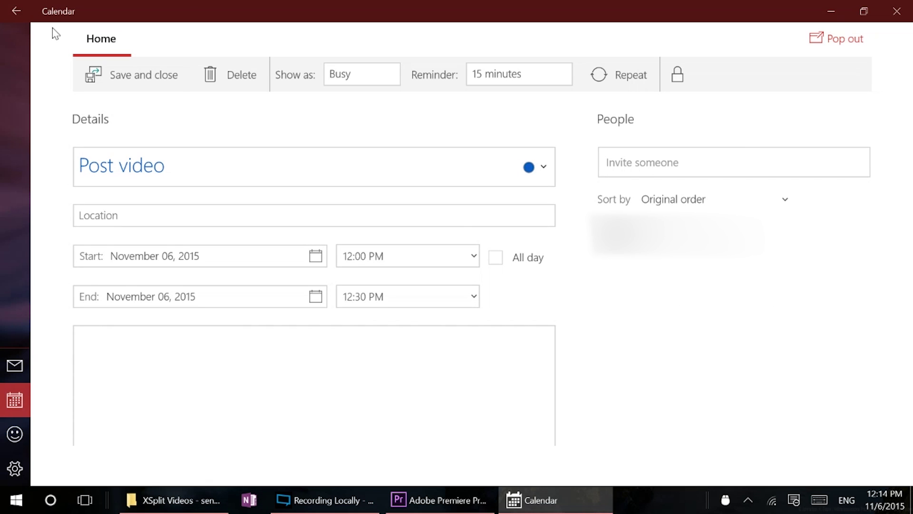
pyautogui.click(21, 17)
pyautogui.click(78, 145)
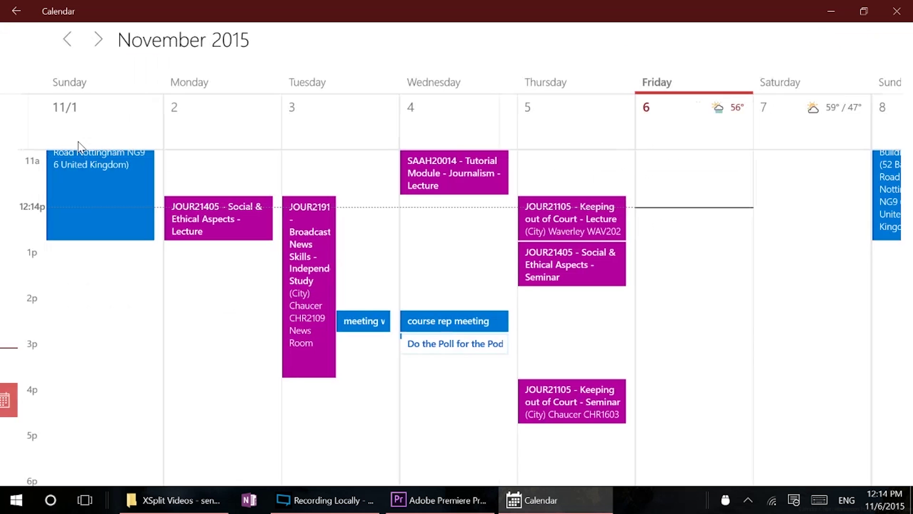
pyautogui.scroll(-4, 613, 241)
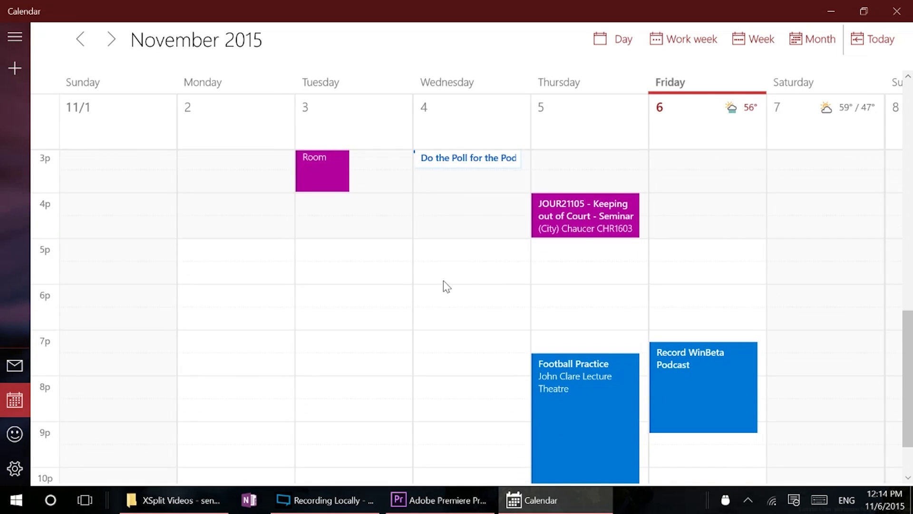
pyautogui.scroll(7, 445, 286)
pyautogui.scroll(-6, 465, 288)
pyautogui.scroll(1, 301, 300)
pyautogui.scroll(5, 324, 320)
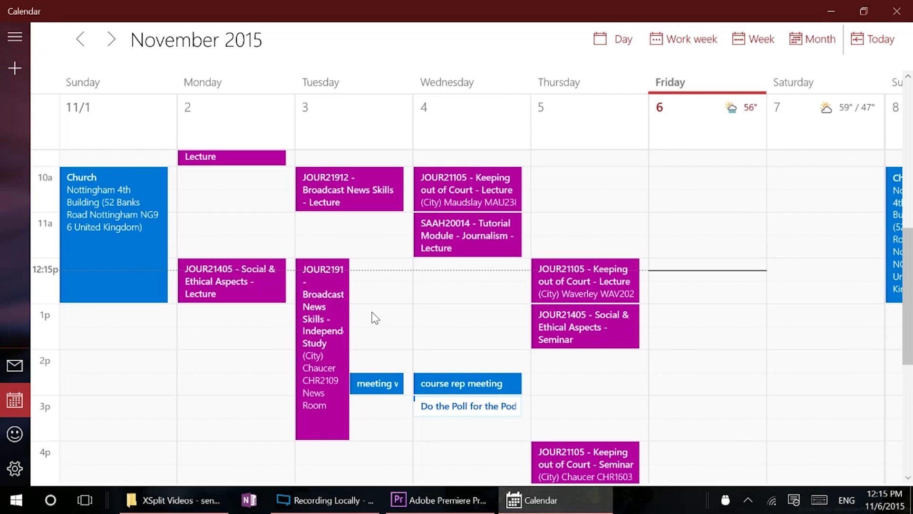
pyautogui.scroll(-6, 381, 315)
pyautogui.scroll(7, 381, 316)
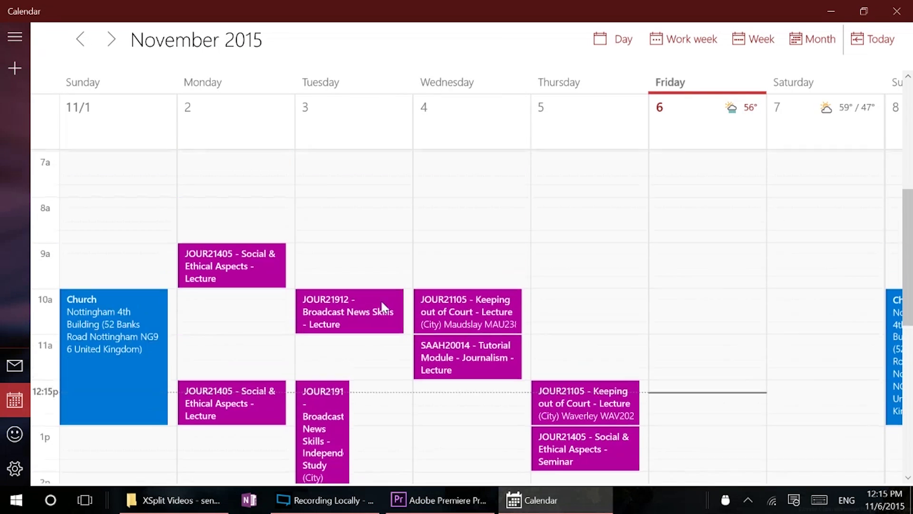
pyautogui.scroll(-3, 402, 309)
pyautogui.scroll(2, 401, 312)
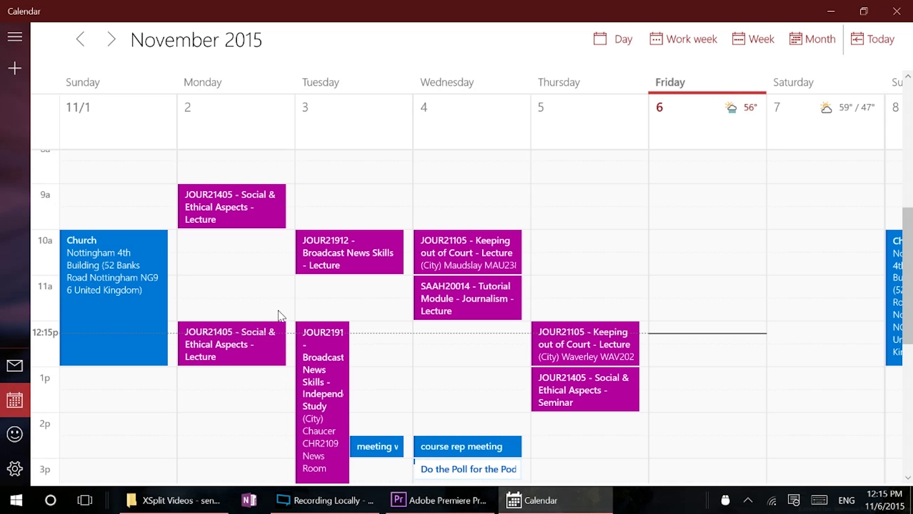
pyautogui.scroll(-5, 280, 316)
pyautogui.scroll(5, 279, 318)
pyautogui.click(18, 456)
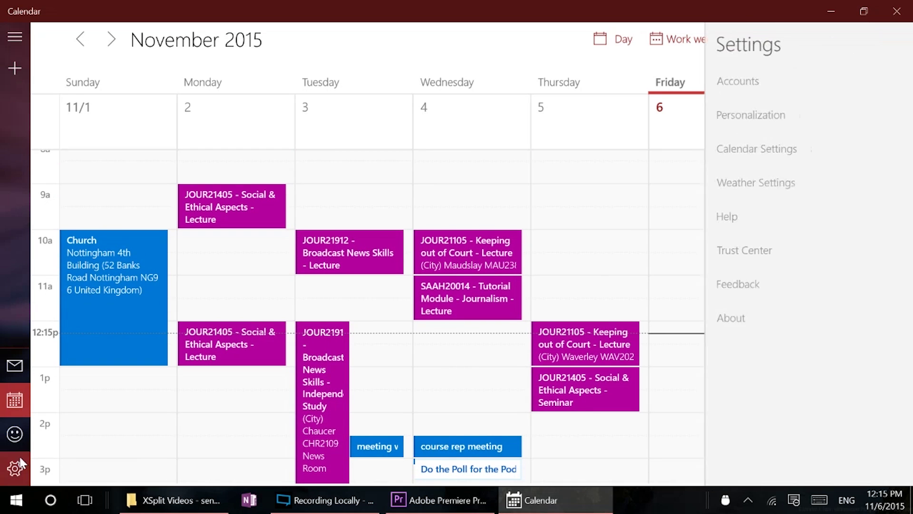
pyautogui.click(442, 146)
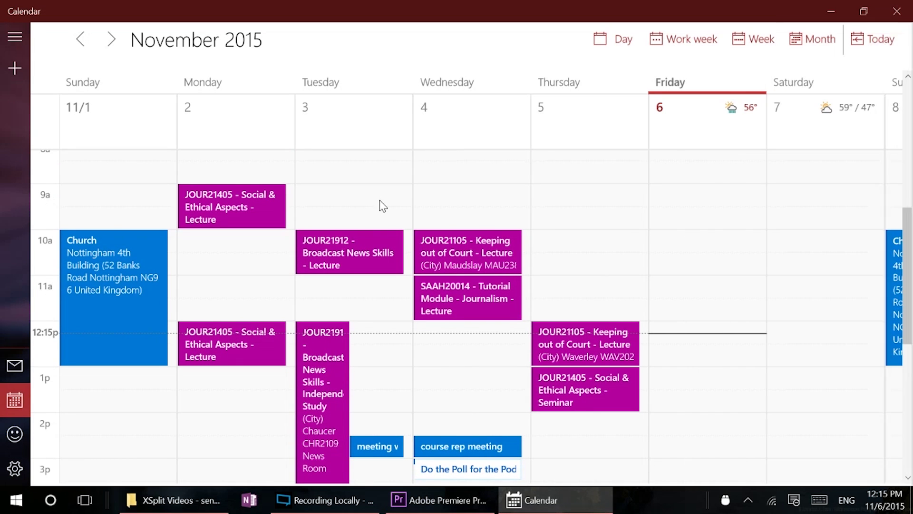
pyautogui.scroll(-3, 295, 181)
pyautogui.scroll(3, 285, 195)
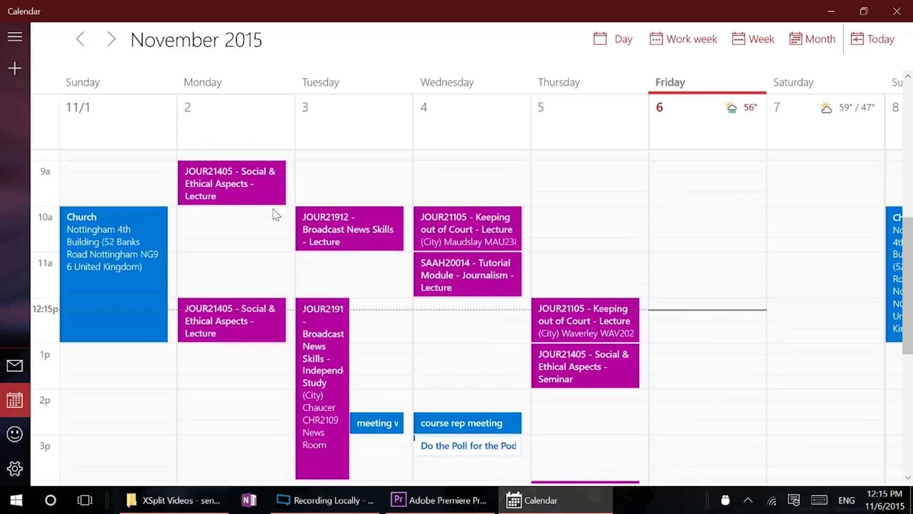